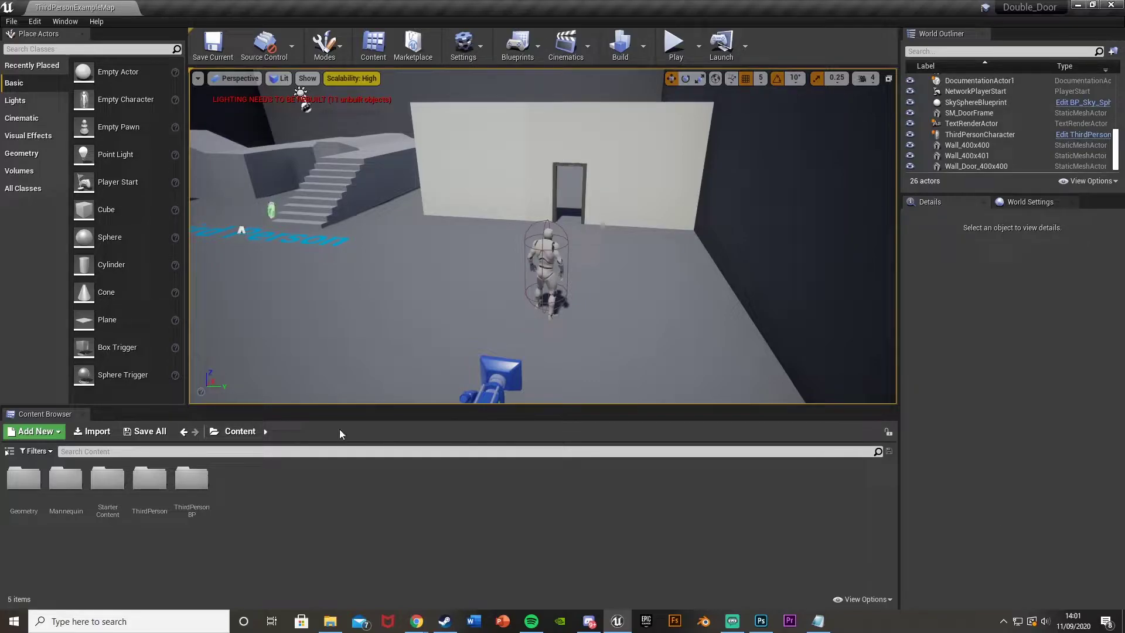
Create an Actor blueprint class named Door_1_BP in the Content folder and open it for editing
{"action": "right_click", "coordinate": [256, 521]}
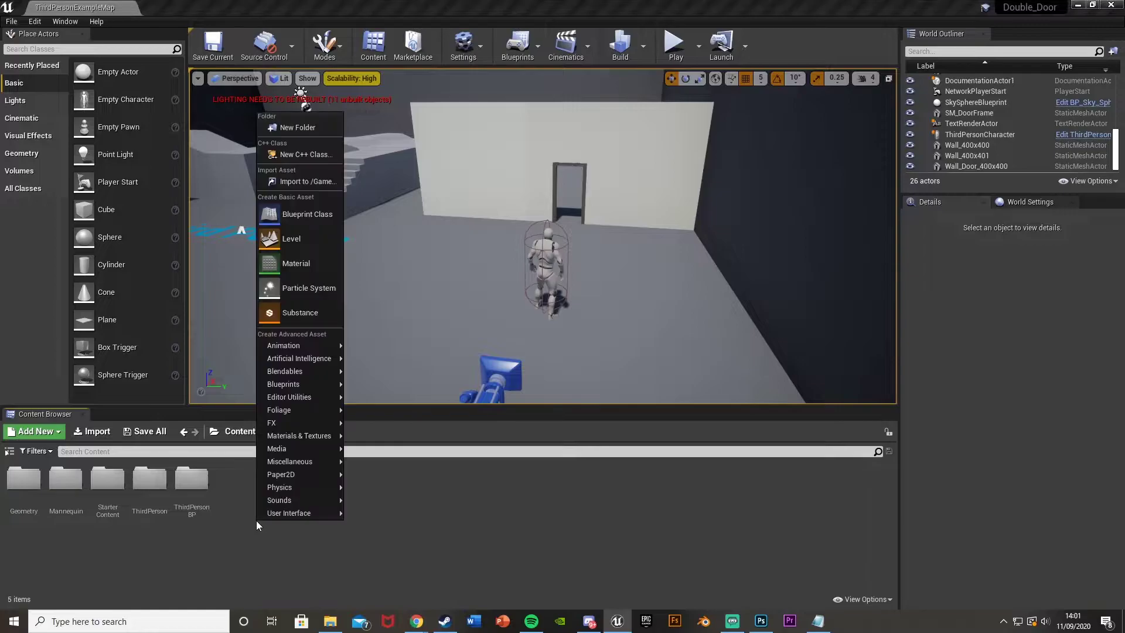
{"action": "left_click", "coordinate": [291, 210]}
{"action": "left_click", "coordinate": [478, 213]}
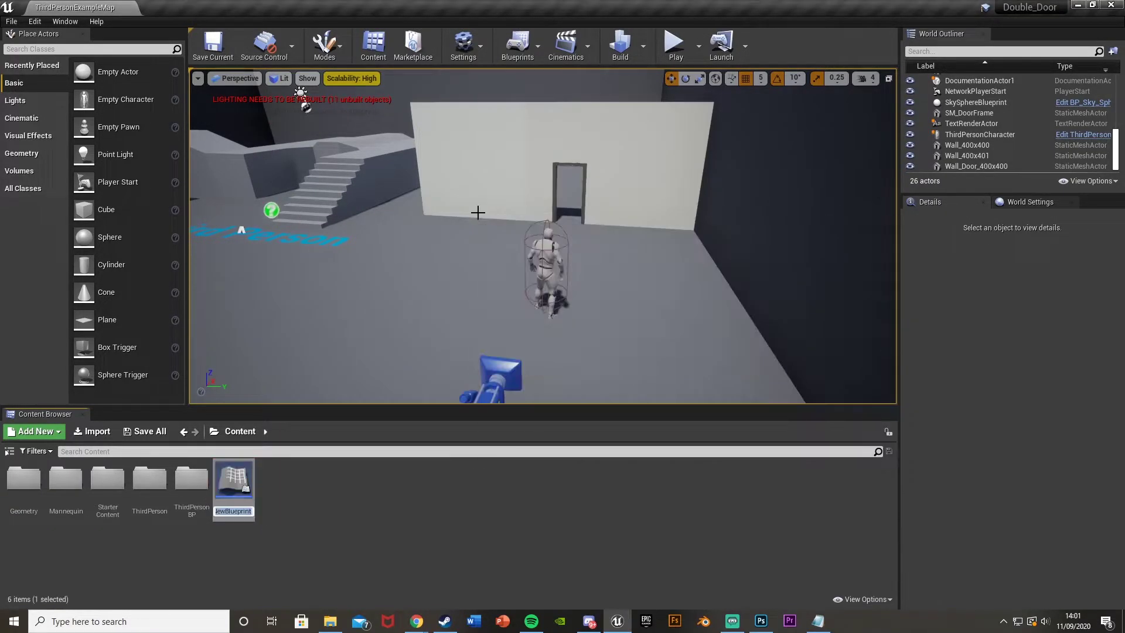
{"action": "type", "text": "Door_1_BP"}
{"action": "key", "text": "Return"}
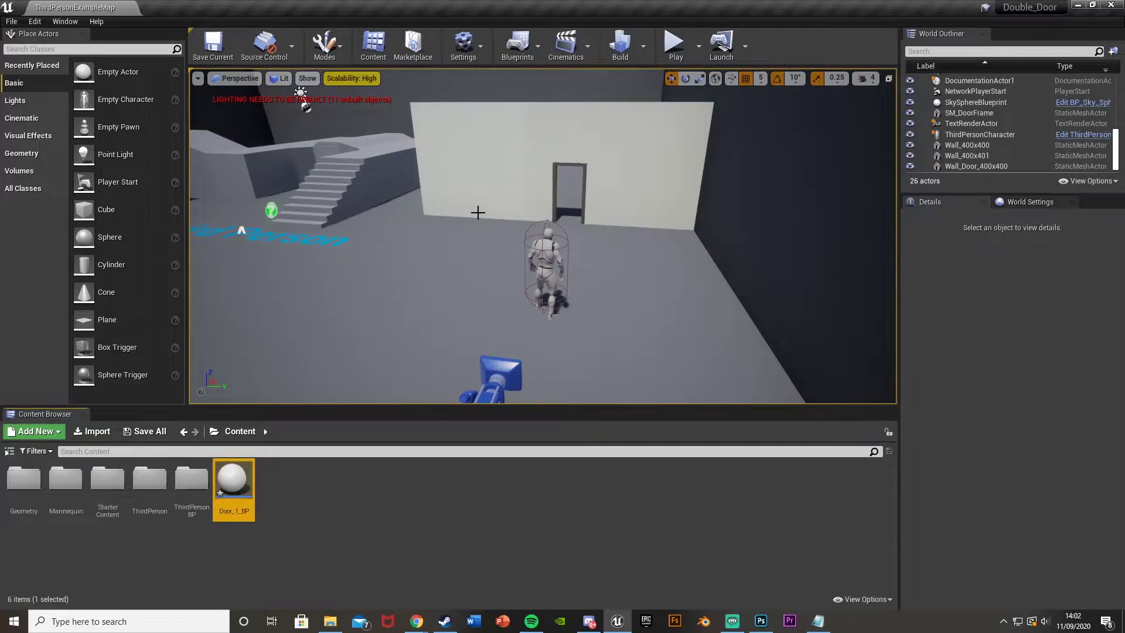
{"action": "key", "text": "Return"}
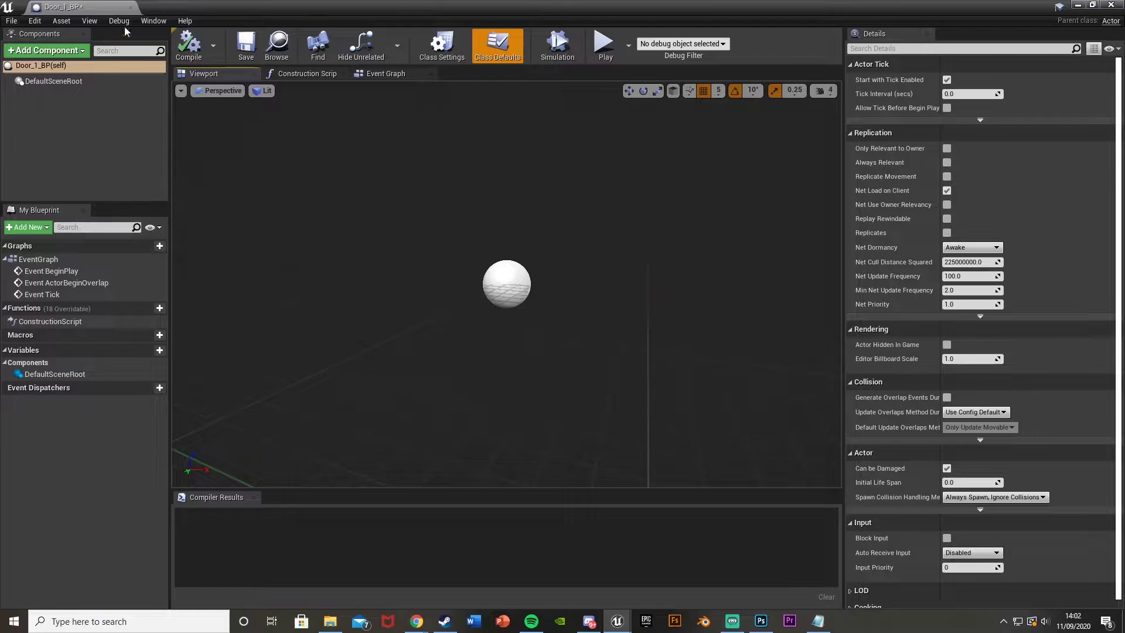
Add a Static Mesh component to the blueprint and name it Door
{"action": "left_click", "coordinate": [57, 49]}
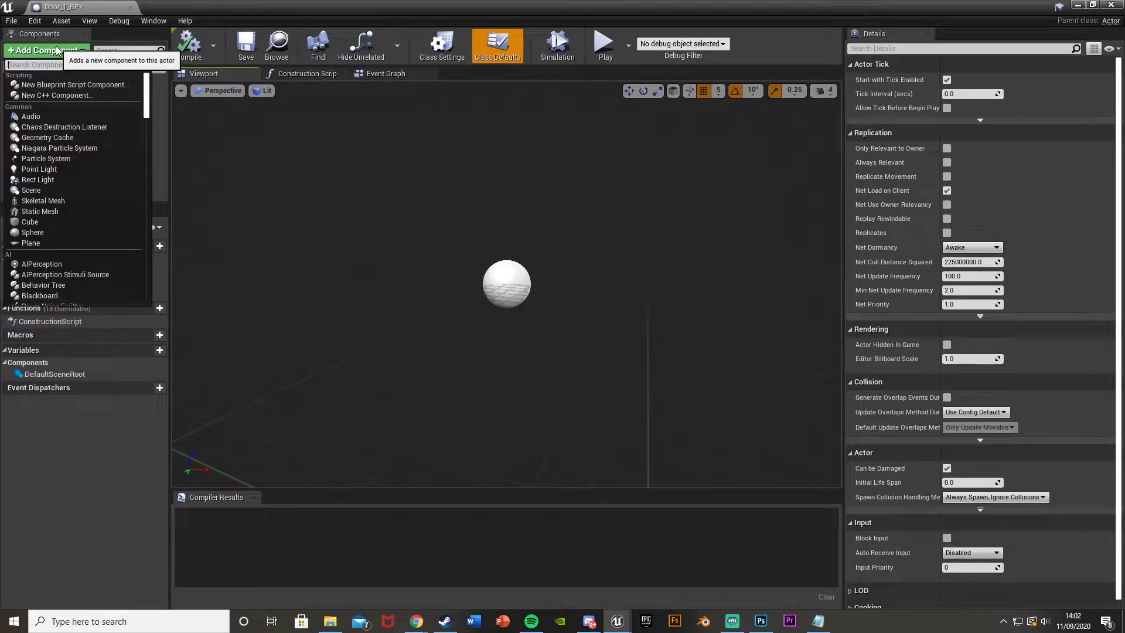
{"action": "type", "text": "stat"}
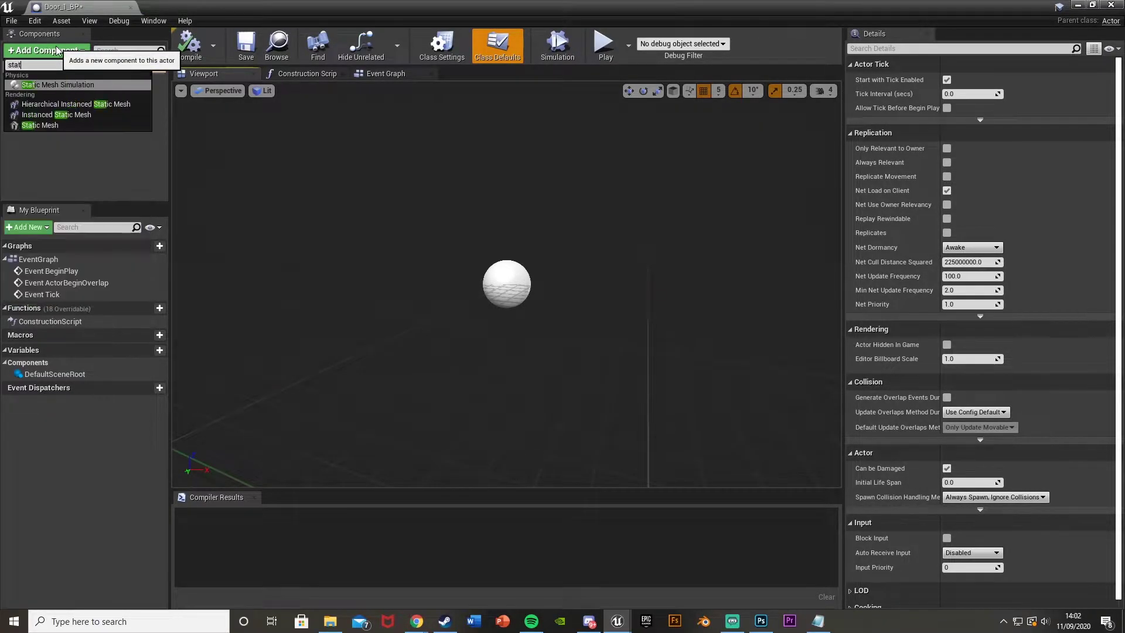
{"action": "left_click", "coordinate": [48, 126]}
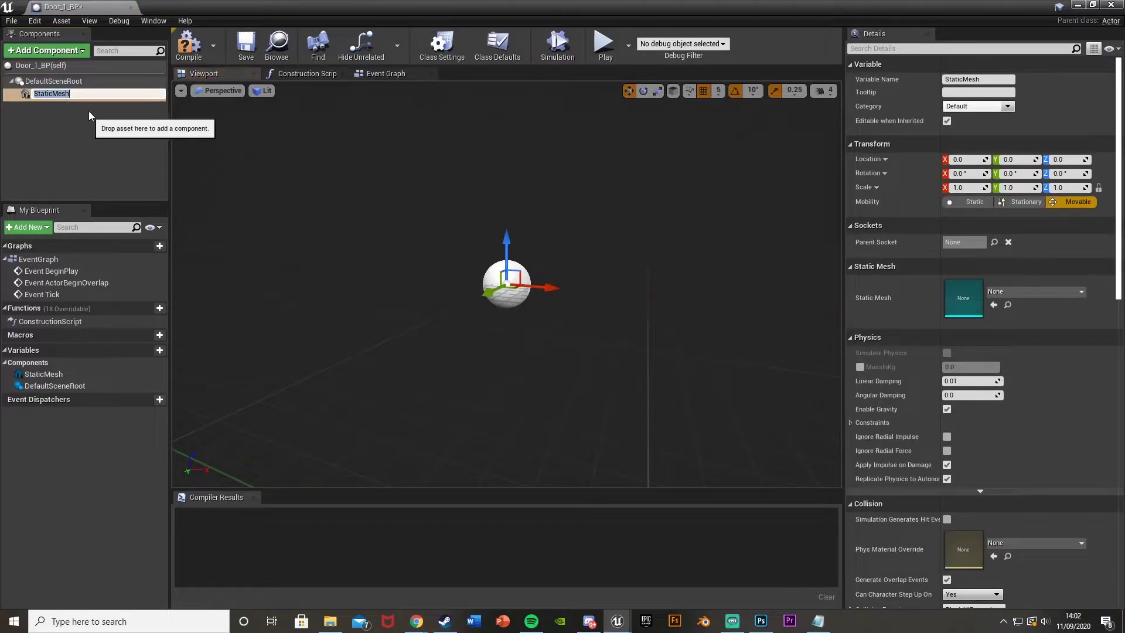
{"action": "type", "text": "Doo"}
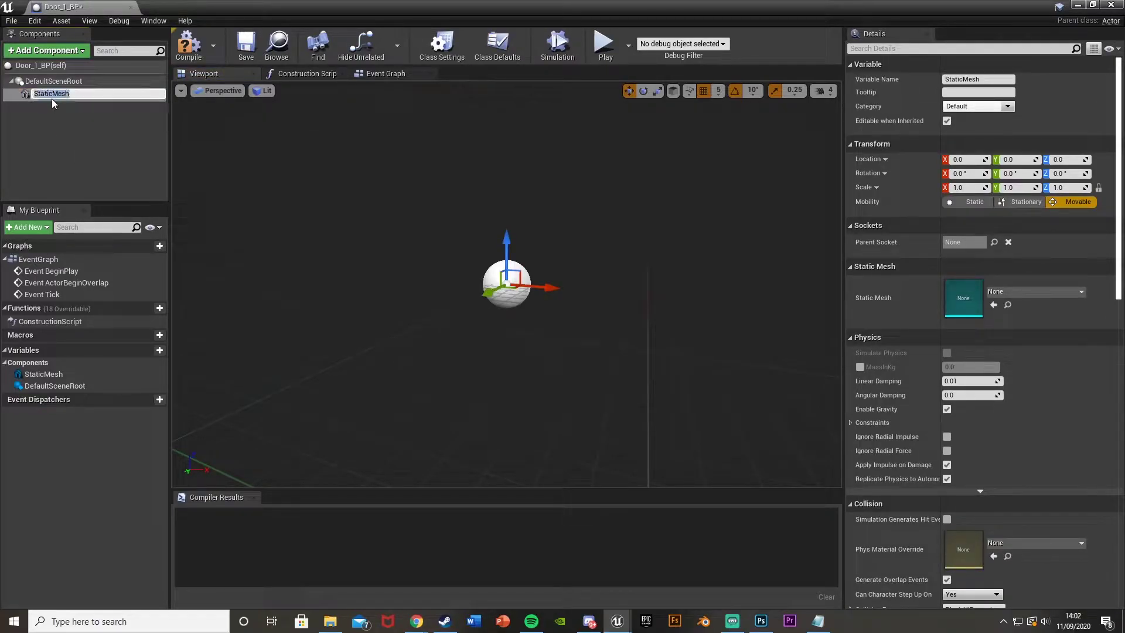
{"action": "type", "text": "r"}
{"action": "key", "text": "Return"}
Assign the SM_Door mesh to the Door component and compile the blueprint
{"action": "left_click", "coordinate": [1002, 291]}
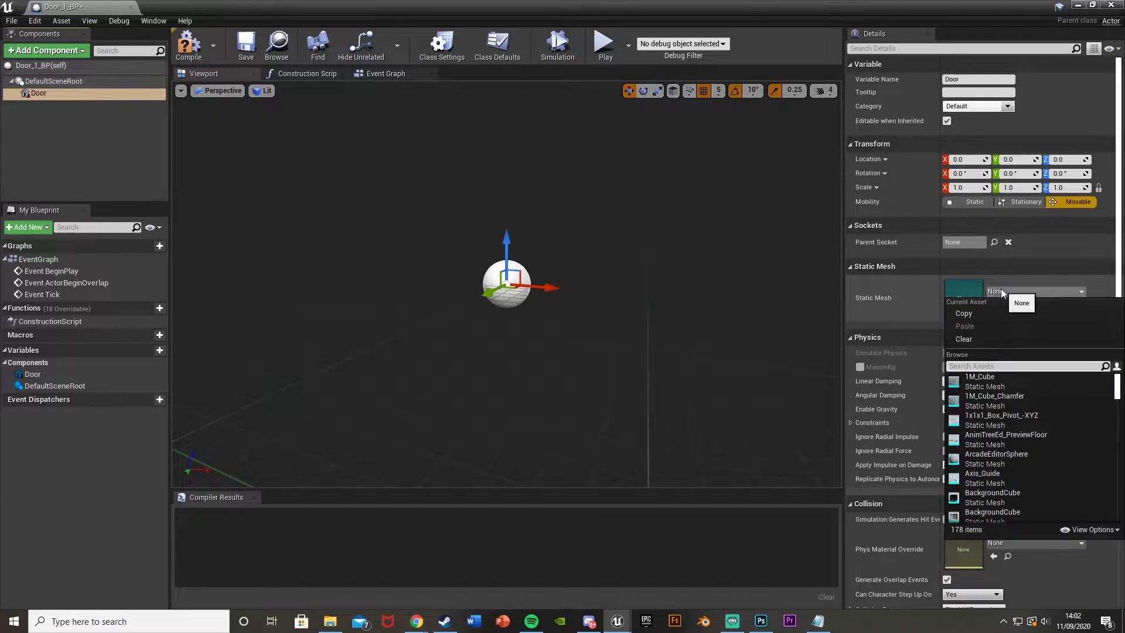
{"action": "type", "text": "door"}
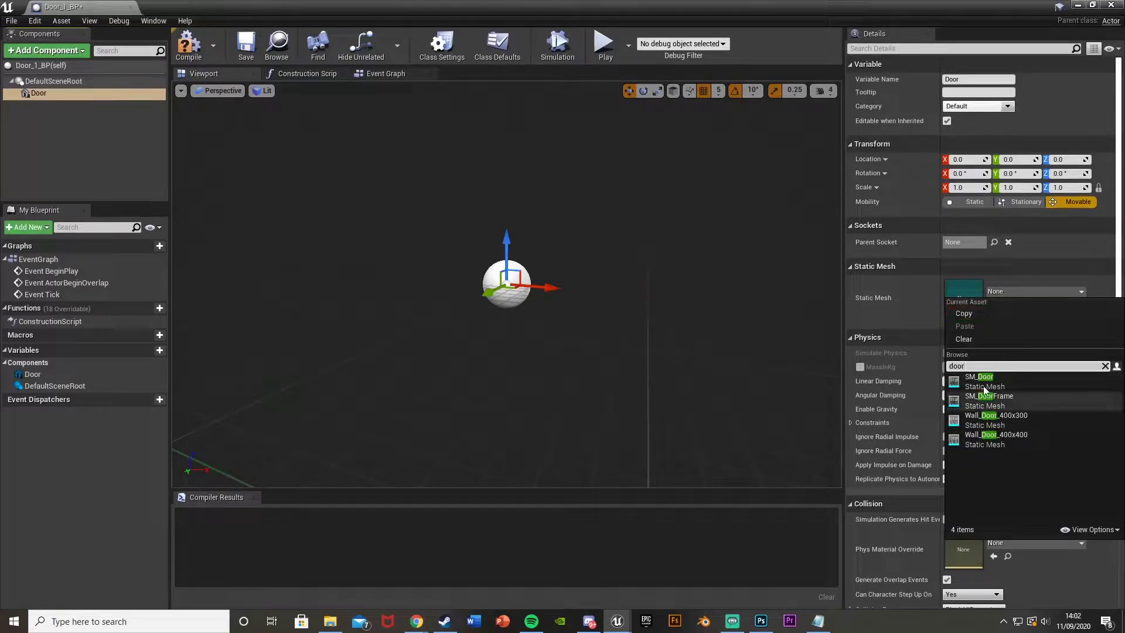
{"action": "left_click", "coordinate": [985, 388]}
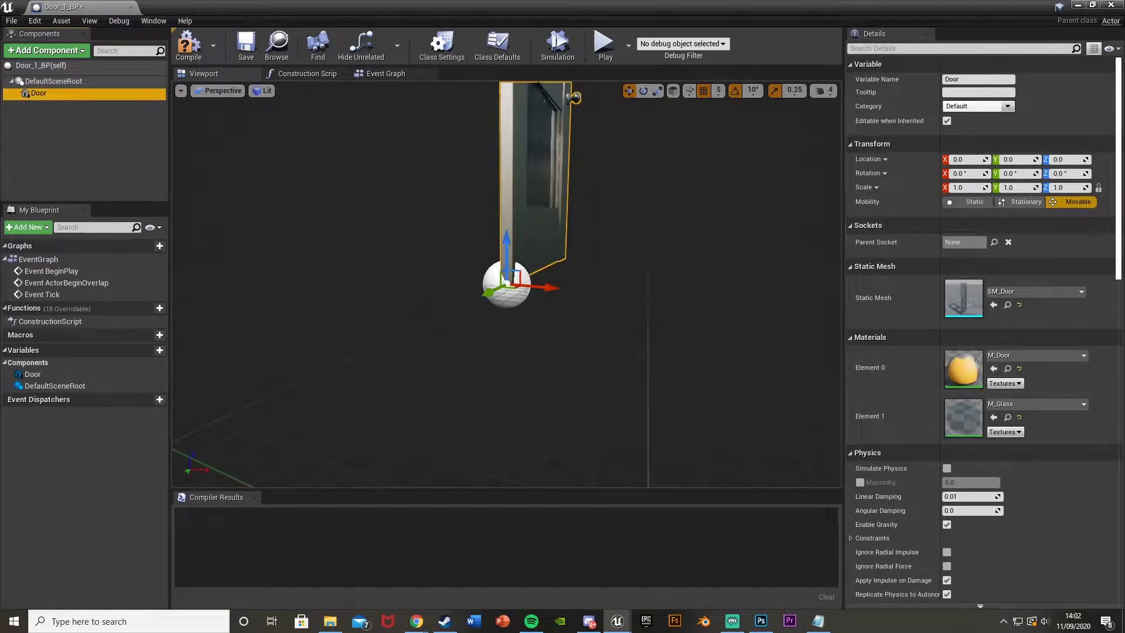
{"action": "right_click_drag", "start_coordinate": [506, 284], "coordinate": [398, 235]}
{"action": "key", "text": "f"}
{"action": "left_click", "coordinate": [199, 41]}
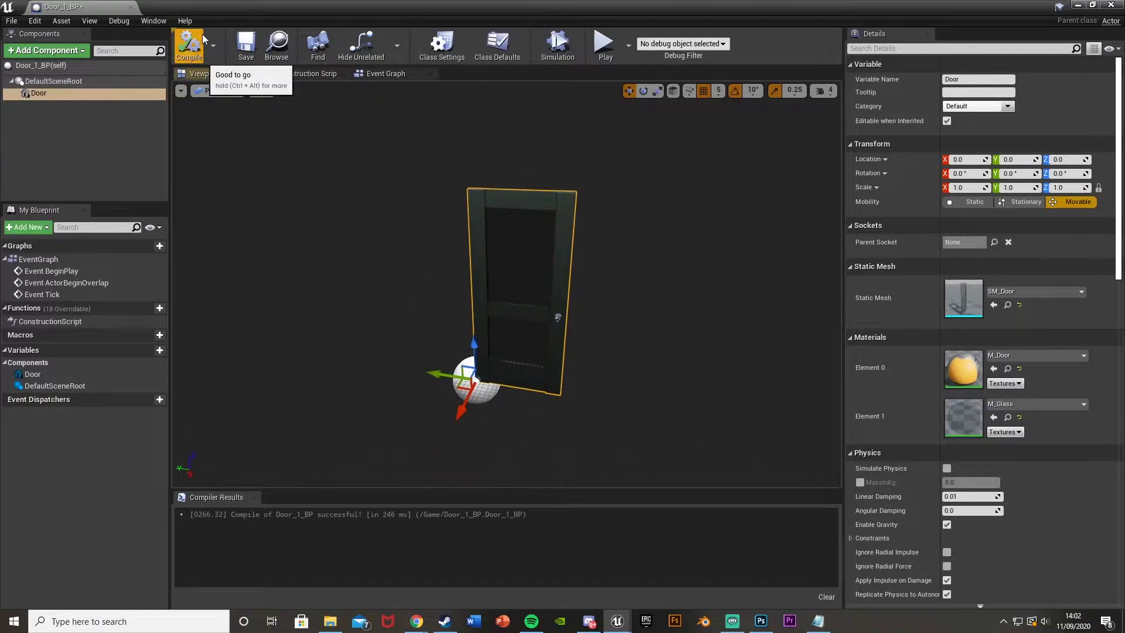
Add a Box Collision component under Door and move it in front of the door to X 35, Y -45
{"action": "left_click", "coordinate": [75, 51]}
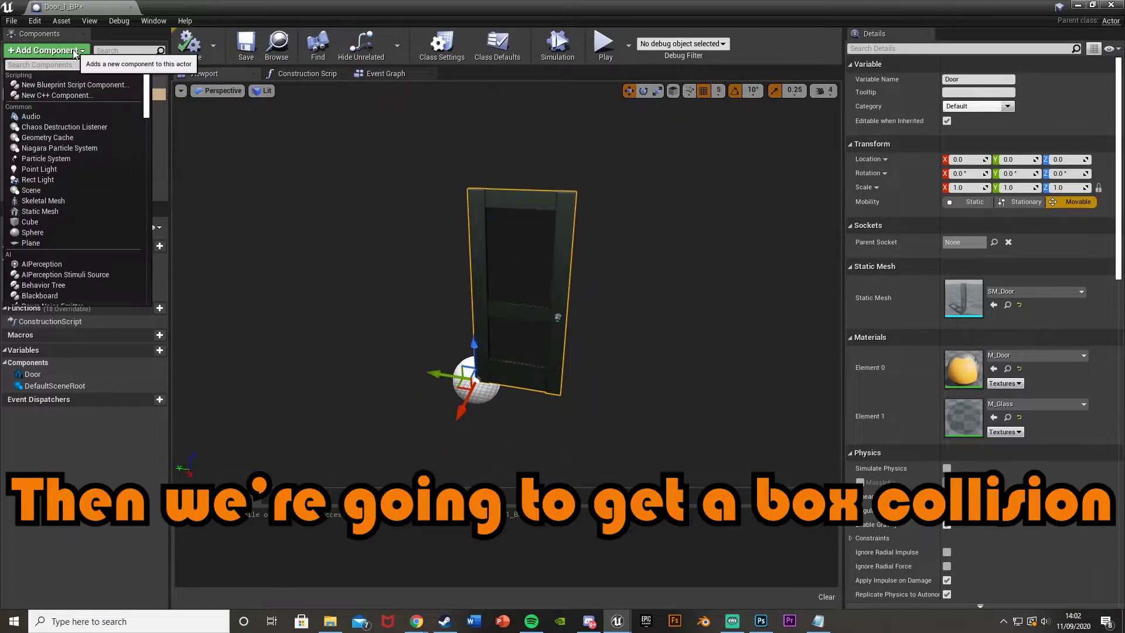
{"action": "type", "text": "box"}
{"action": "key", "text": "Return"}
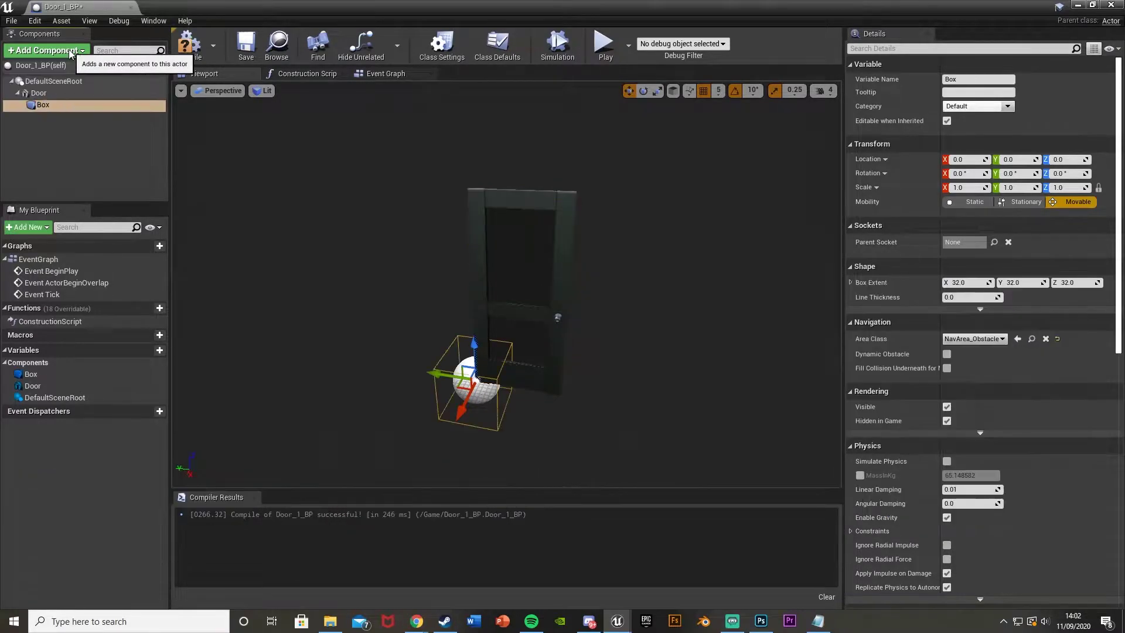
{"action": "mouse_move", "coordinate": [483, 368]}
{"action": "right_mouse_down"}
{"action": "mouse_move", "coordinate": [469, 357]}
{"action": "mouse_move", "coordinate": [482, 368]}
{"action": "right_mouse_up"}
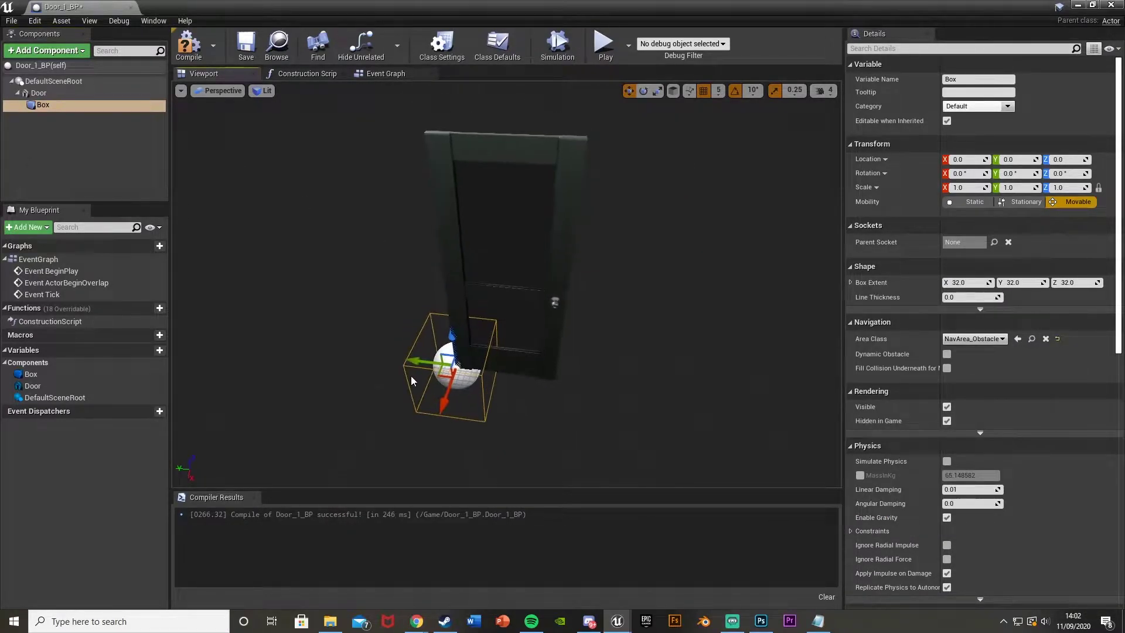
{"action": "left_click_drag", "start_coordinate": [413, 363], "coordinate": [461, 369]}
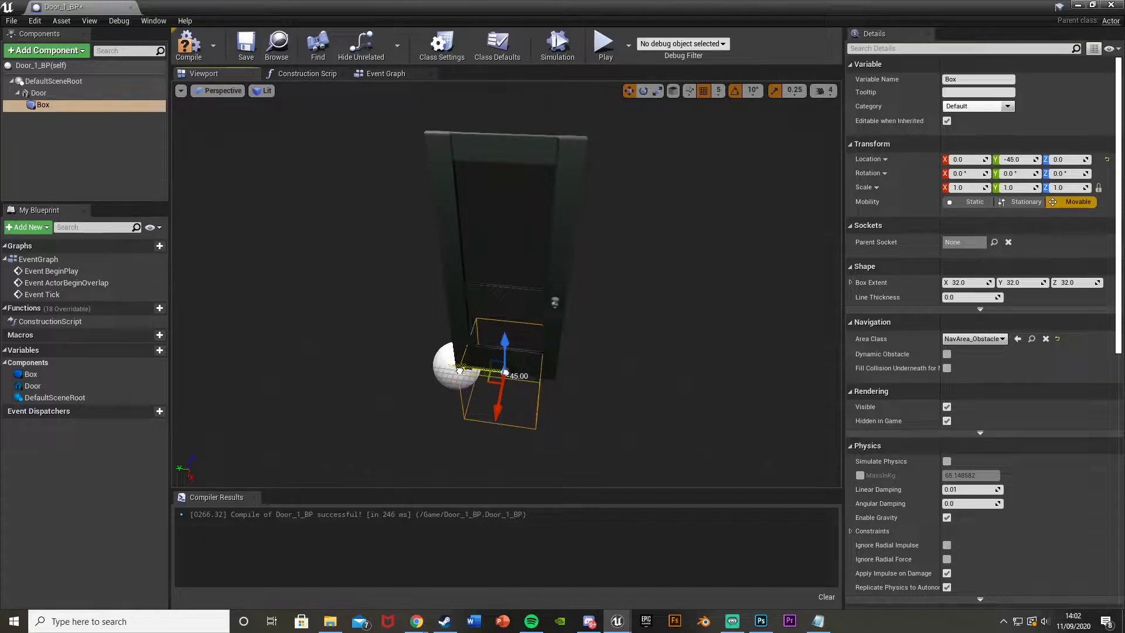
{"action": "right_click_drag", "start_coordinate": [462, 370], "coordinate": [563, 328]}
{"action": "left_click_drag", "start_coordinate": [549, 326], "coordinate": [511, 330]}
{"action": "right_click_drag", "start_coordinate": [511, 331], "coordinate": [527, 311]}
Scale the collision box to 1.75 in Y and 4.25 in Z to cover the door's width and height
{"action": "key", "text": "e"}
{"action": "key", "text": "r"}
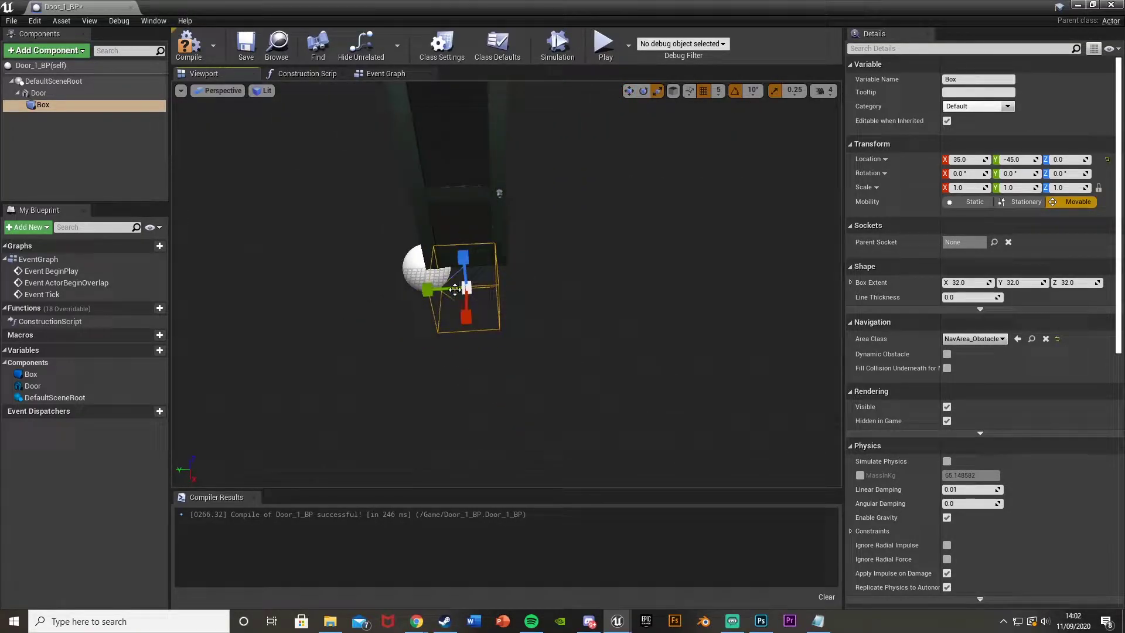
{"action": "left_click_drag", "start_coordinate": [437, 287], "coordinate": [410, 287]}
{"action": "right_click_drag", "start_coordinate": [410, 287], "coordinate": [510, 258]}
{"action": "left_click_drag", "start_coordinate": [528, 234], "coordinate": [528, 186]}
{"action": "key", "text": "w"}
{"action": "right_click_drag", "start_coordinate": [528, 233], "coordinate": [529, 196]}
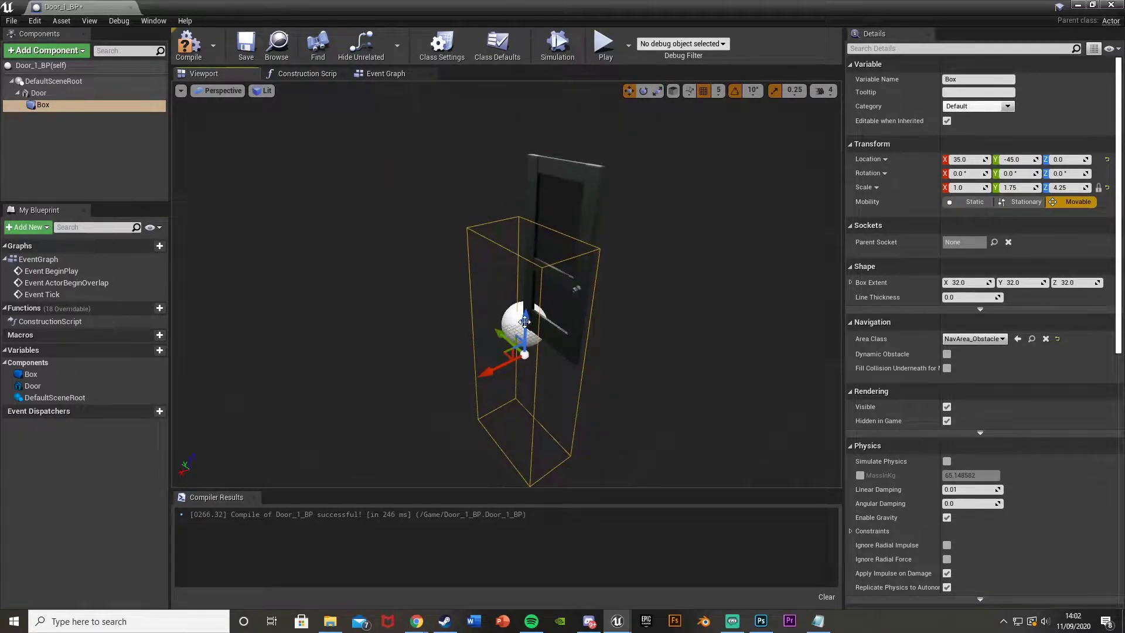
Raise the collision box to Z 95, scale it to 2.0 in X and shift it to X 65
{"action": "left_click_drag", "start_coordinate": [525, 322], "coordinate": [524, 251]}
{"action": "right_click_drag", "start_coordinate": [523, 251], "coordinate": [469, 263]}
{"action": "key", "text": "space"}
{"action": "key", "text": "space"}
{"action": "mouse_move", "coordinate": [456, 273]}
{"action": "left_mouse_down"}
{"action": "mouse_move", "coordinate": [419, 275]}
{"action": "mouse_move", "coordinate": [440, 273]}
{"action": "left_mouse_up"}
{"action": "key", "text": "space"}
{"action": "right_click_drag", "start_coordinate": [506, 276], "coordinate": [468, 276]}
Duplicate the collision box and move the copy to the other side of the door at X -70
{"action": "left_click", "coordinate": [123, 103]}
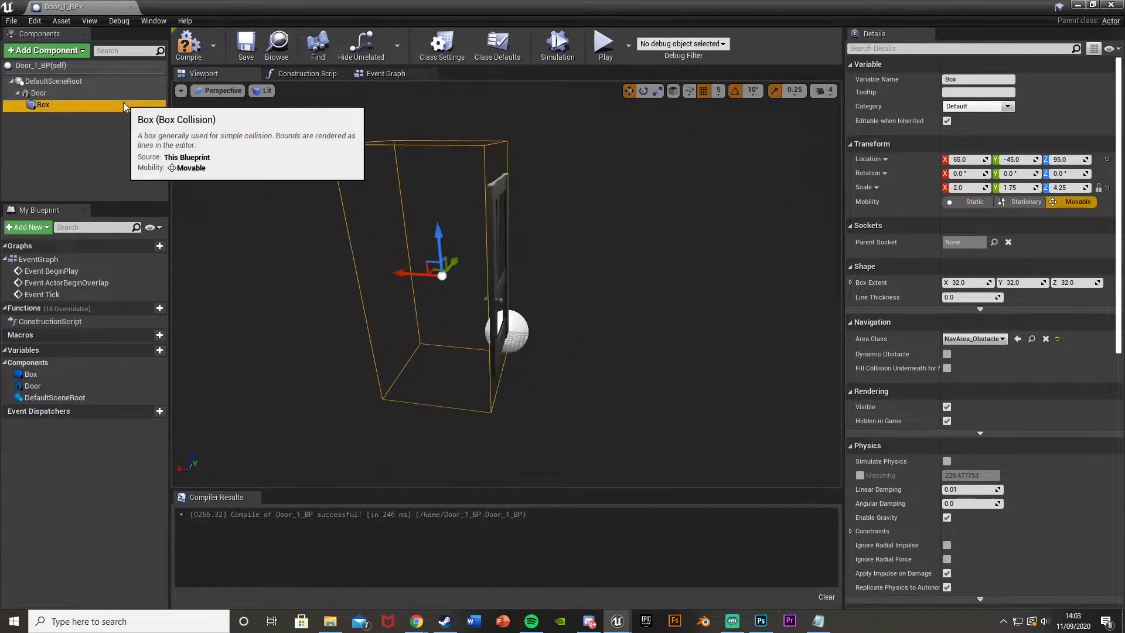
{"action": "key", "text": "ctrl+w"}
{"action": "left_click_drag", "start_coordinate": [45, 117], "coordinate": [54, 108]}
{"action": "left_click_drag", "start_coordinate": [432, 275], "coordinate": [517, 270]}
{"action": "mouse_move", "coordinate": [573, 340]}
{"action": "right_mouse_down"}
{"action": "mouse_move", "coordinate": [592, 276]}
{"action": "mouse_move", "coordinate": [572, 340]}
{"action": "right_mouse_up"}
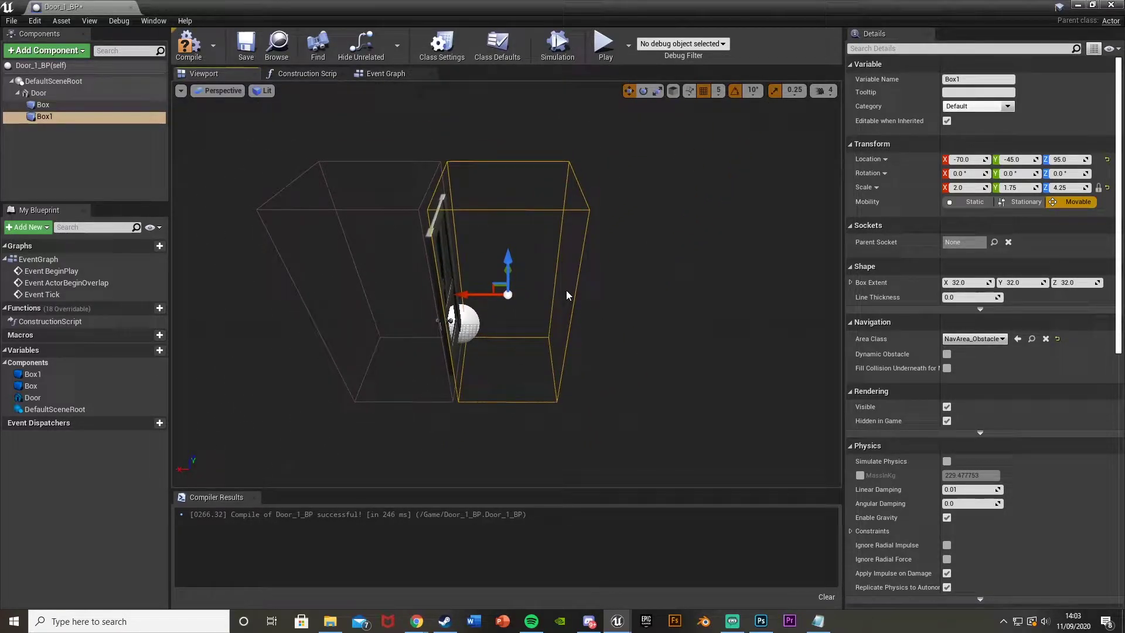
Rename the original collision box Open Collision
{"action": "left_click", "coordinate": [68, 106]}
{"action": "key", "text": "F2"}
{"action": "type", "text": "Open C"}
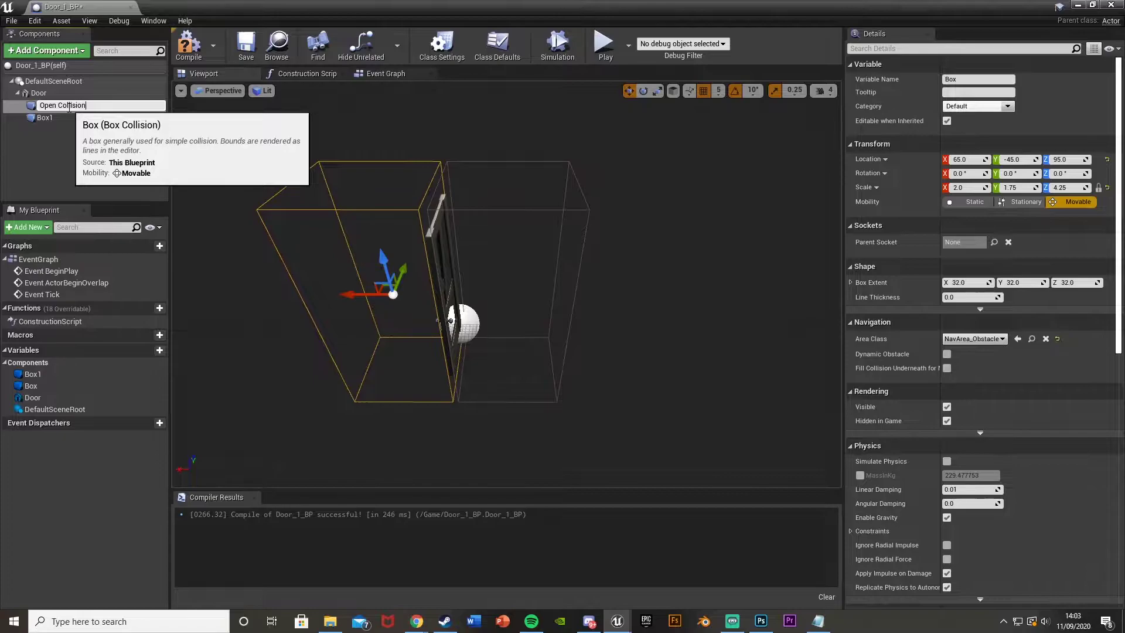
{"action": "type", "text": "ollision"}
{"action": "key", "text": "Return"}
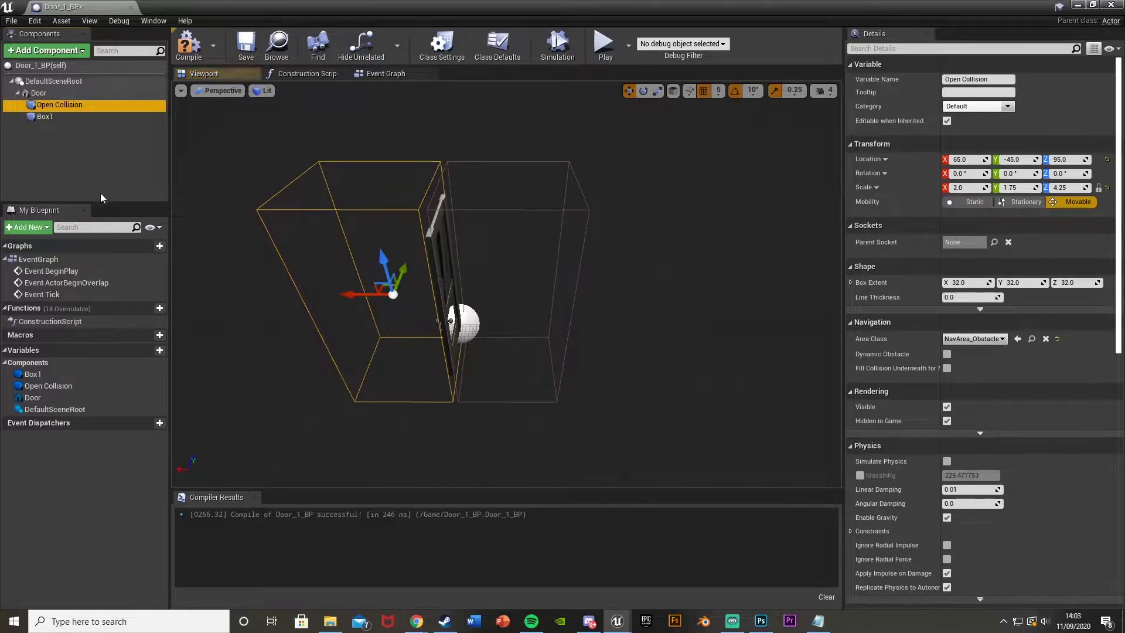
Rename the duplicated collision box Close Collision and compile the blueprint
{"action": "left_click", "coordinate": [44, 117]}
{"action": "key", "text": "F2"}
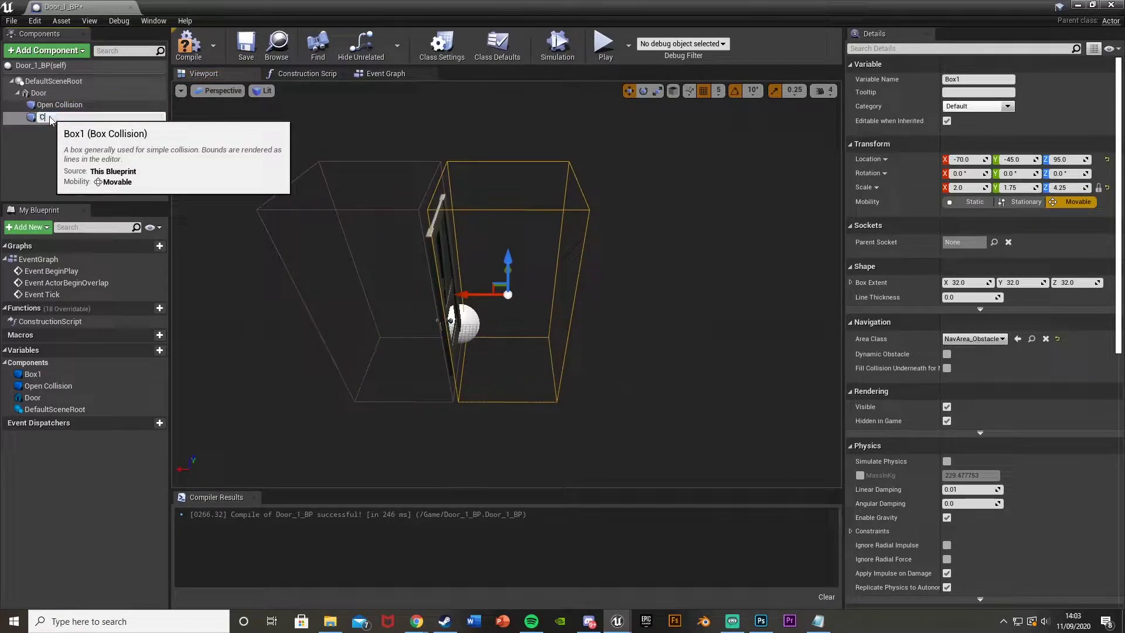
{"action": "type", "text": "Close Col"}
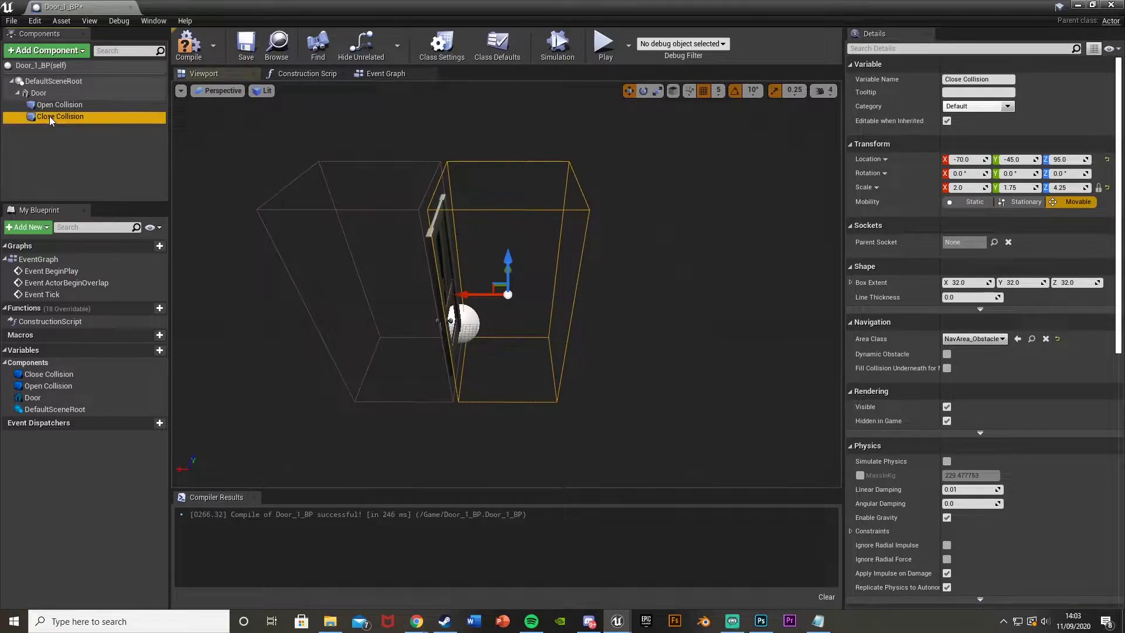
{"action": "type", "text": "lision"}
{"action": "key", "text": "Return"}
{"action": "right_click_drag", "start_coordinate": [566, 287], "coordinate": [566, 287]}
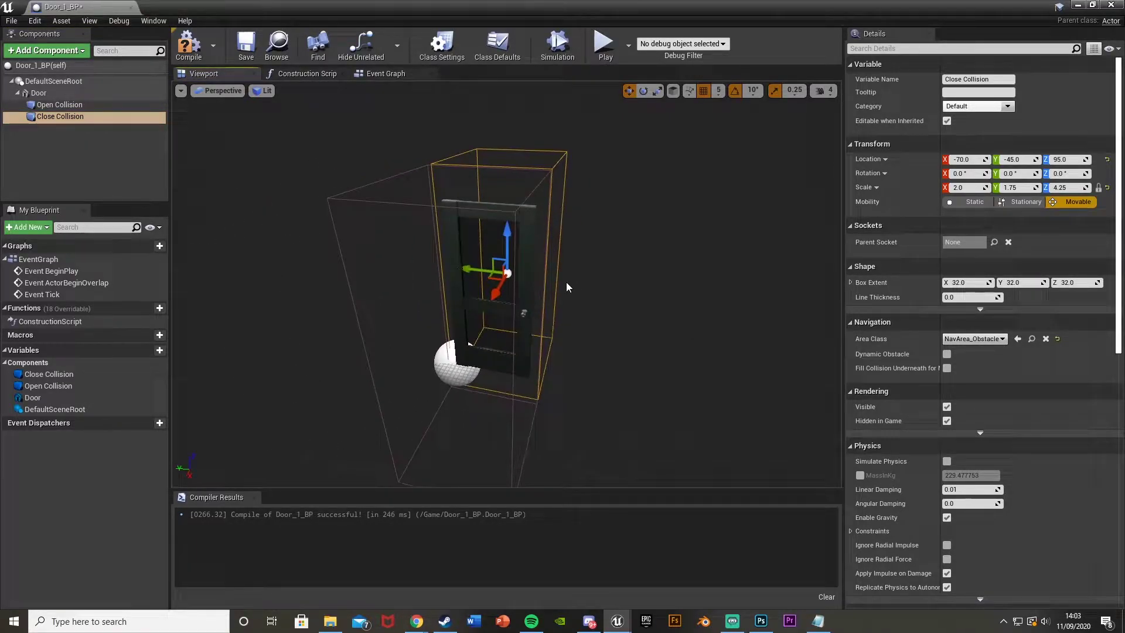
{"action": "left_click", "coordinate": [189, 44]}
Add an Arrow component, attach it directly under Door and position it at X -5, Y -45, Z 95
{"action": "left_click", "coordinate": [60, 51]}
{"action": "type", "text": "arrow"}
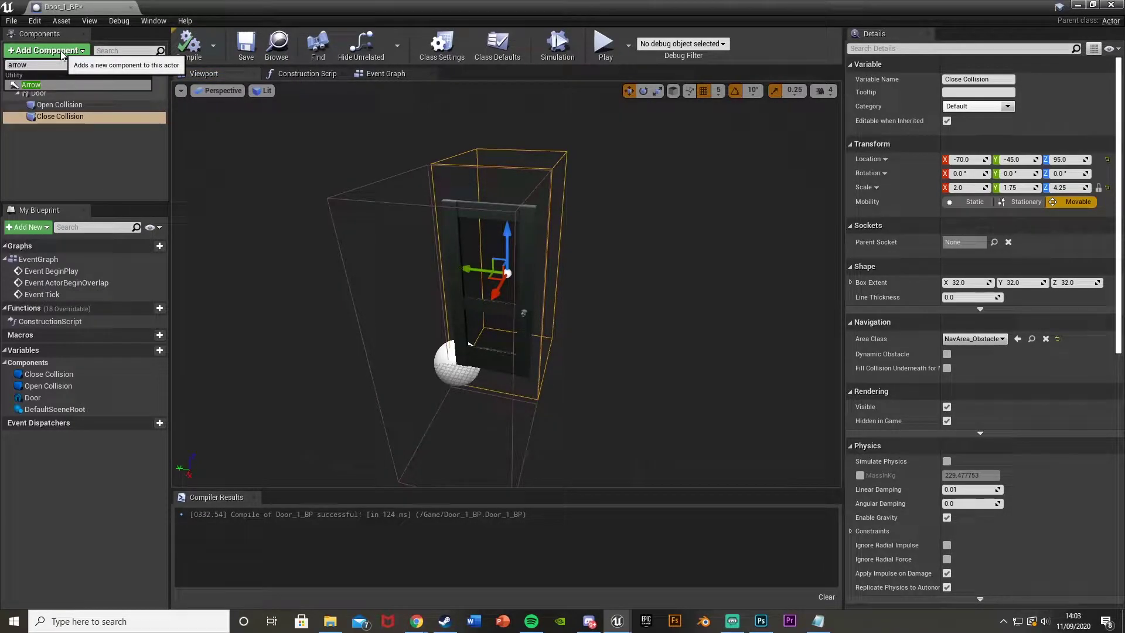
{"action": "key", "text": "Return"}
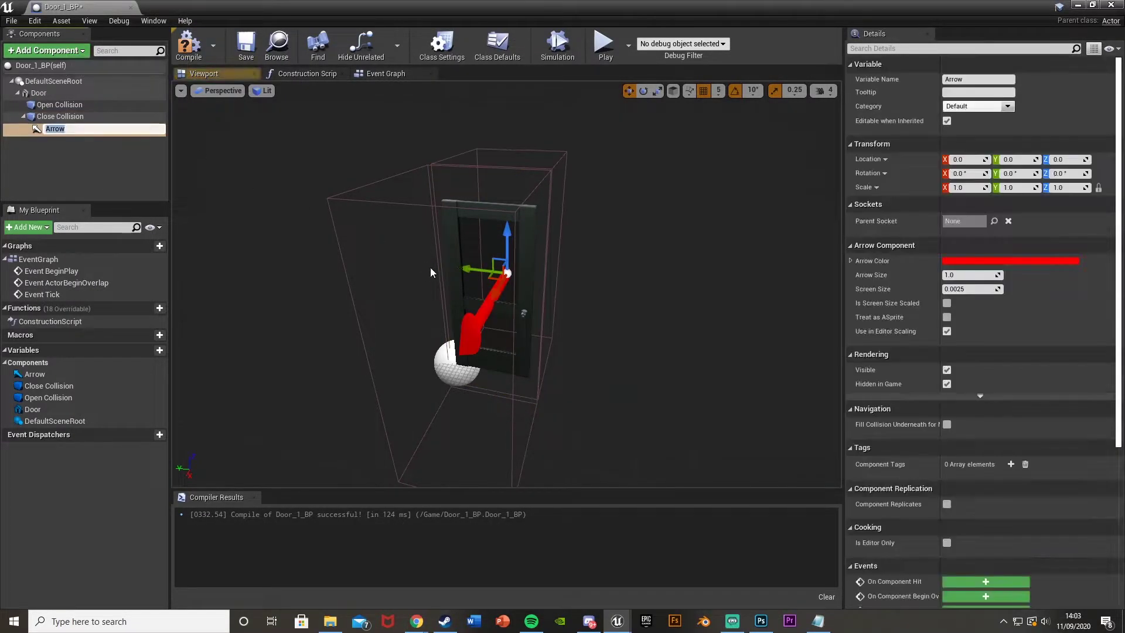
{"action": "right_click_drag", "start_coordinate": [433, 272], "coordinate": [478, 323]}
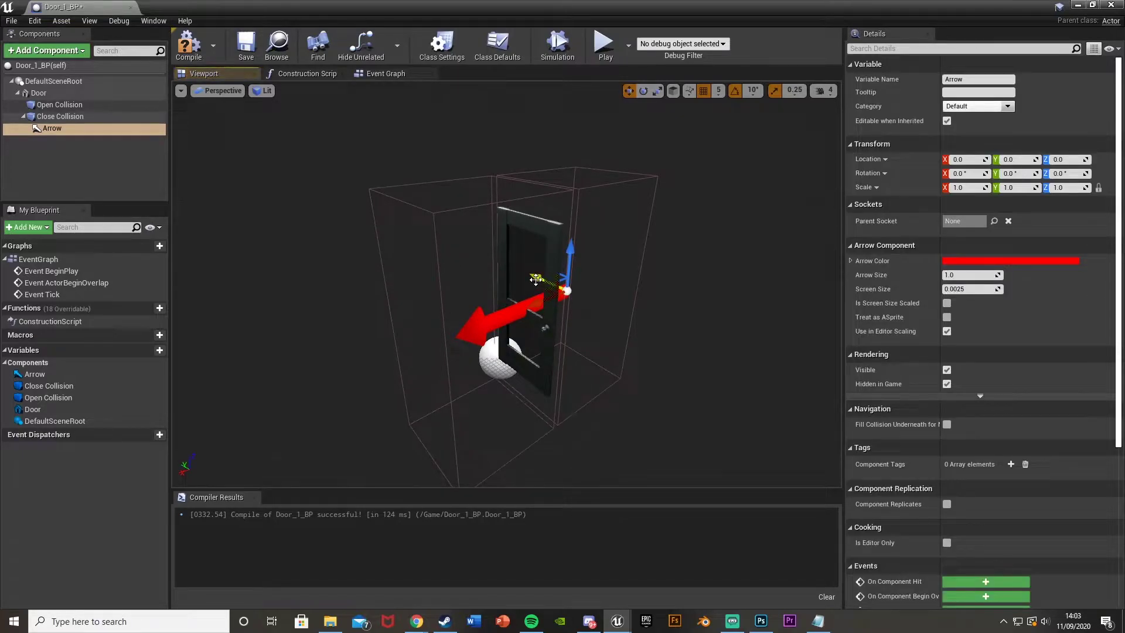
{"action": "left_click_drag", "start_coordinate": [536, 277], "coordinate": [493, 320]}
{"action": "key", "text": "ctrl+z"}
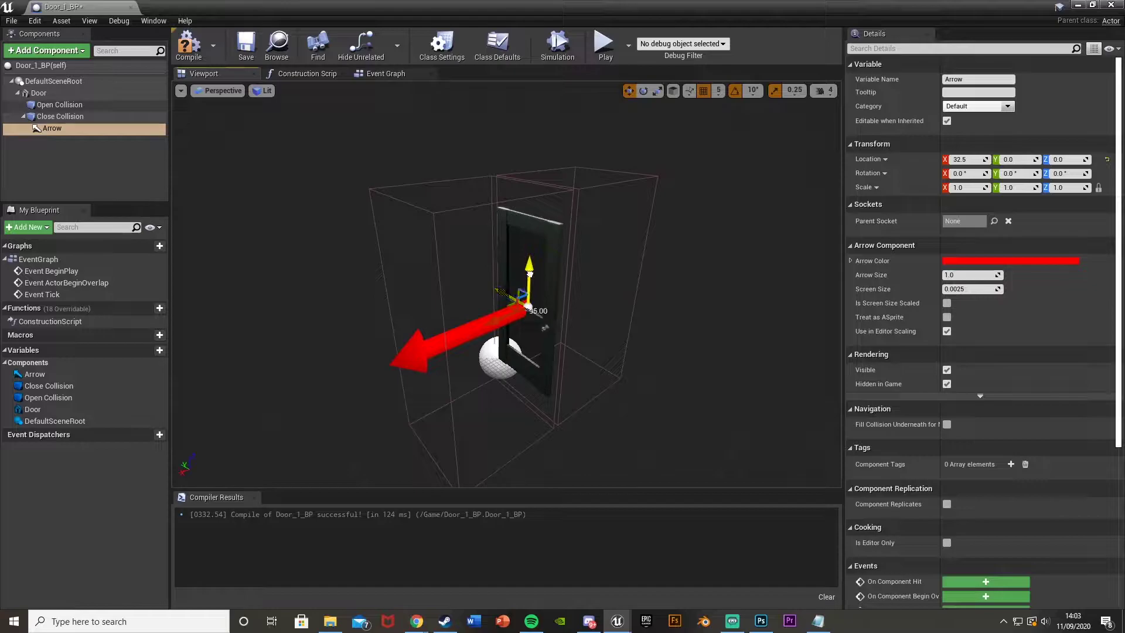
{"action": "right_click_drag", "start_coordinate": [531, 275], "coordinate": [592, 285]}
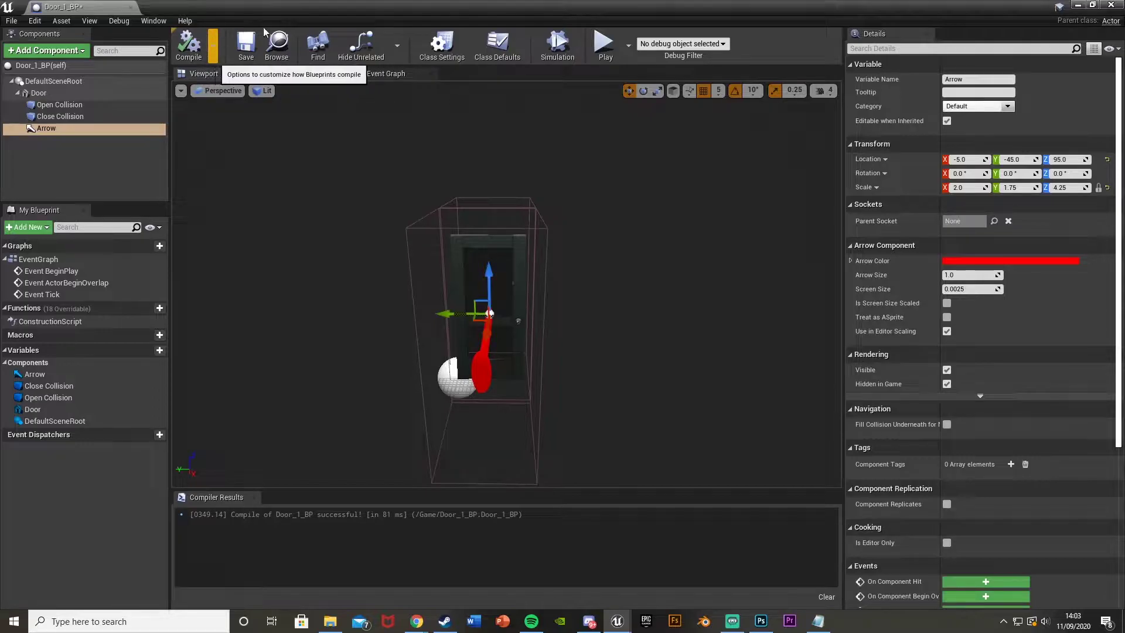
Return to the level and place a Door_1_BP instance on the floor in front of the wall
{"action": "left_click", "coordinate": [1078, 6]}
{"action": "left_click_drag", "start_coordinate": [242, 488], "coordinate": [446, 250]}
{"action": "right_click_drag", "start_coordinate": [600, 227], "coordinate": [673, 227]}
{"action": "right_click_drag", "start_coordinate": [442, 193], "coordinate": [324, 170]}
Rotate the placed door about 180 degrees around Z and move it to the wall opening near X -165, Y 970
{"action": "key", "text": "e"}
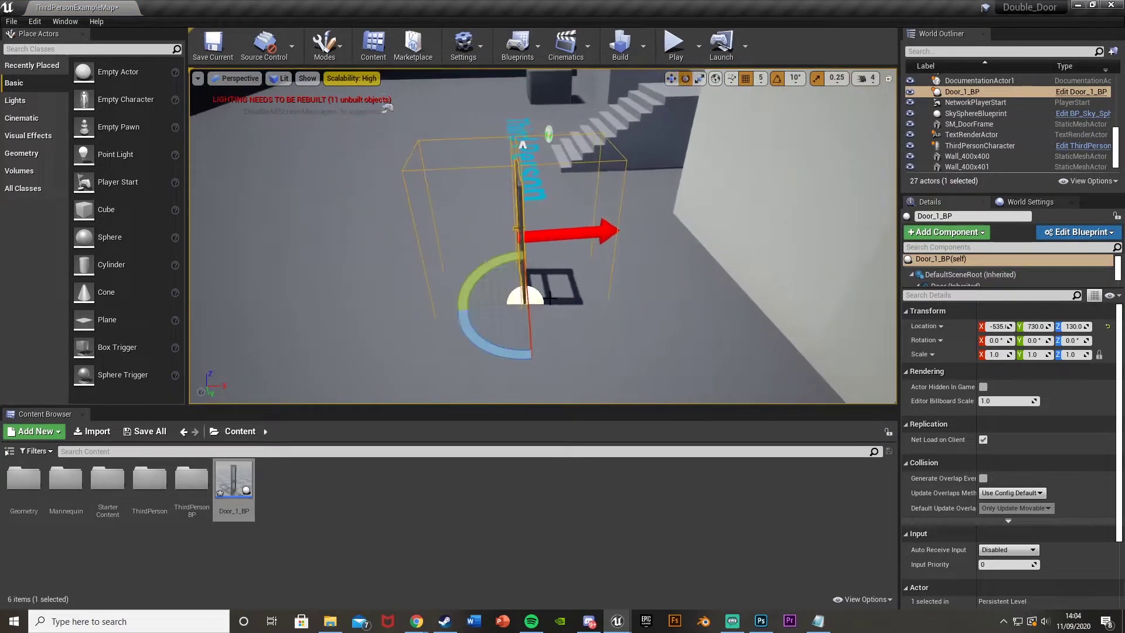
{"action": "left_click_drag", "start_coordinate": [501, 351], "coordinate": [434, 314]}
{"action": "key", "text": "w"}
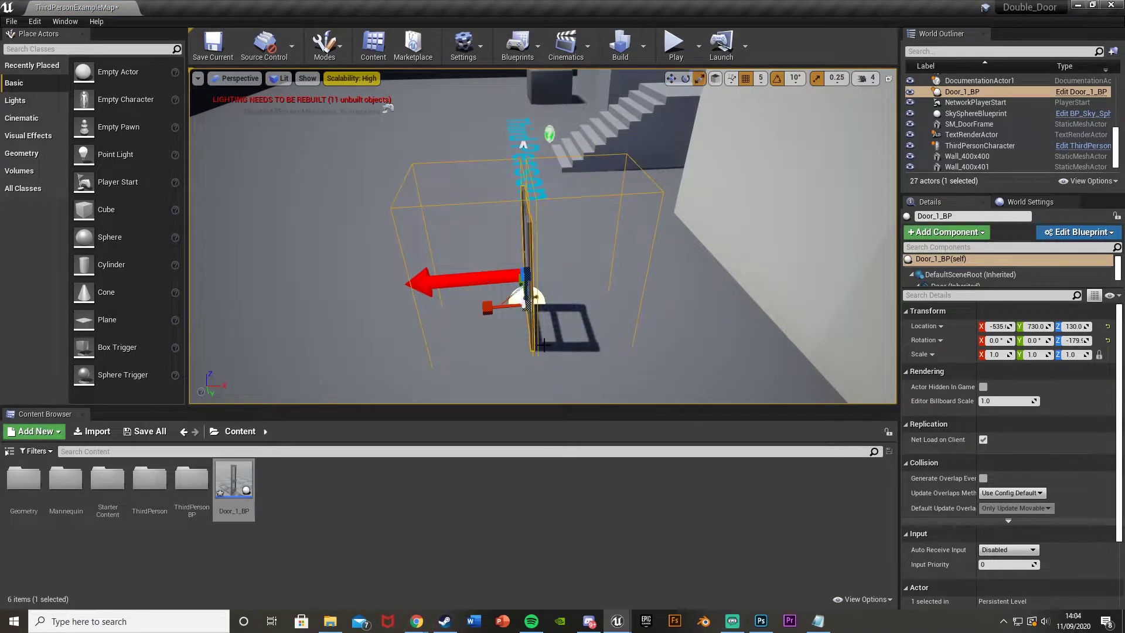
{"action": "right_click_drag", "start_coordinate": [404, 319], "coordinate": [403, 319]}
{"action": "left_click_drag", "start_coordinate": [403, 319], "coordinate": [536, 319]}
{"action": "right_click_drag", "start_coordinate": [687, 287], "coordinate": [686, 284]}
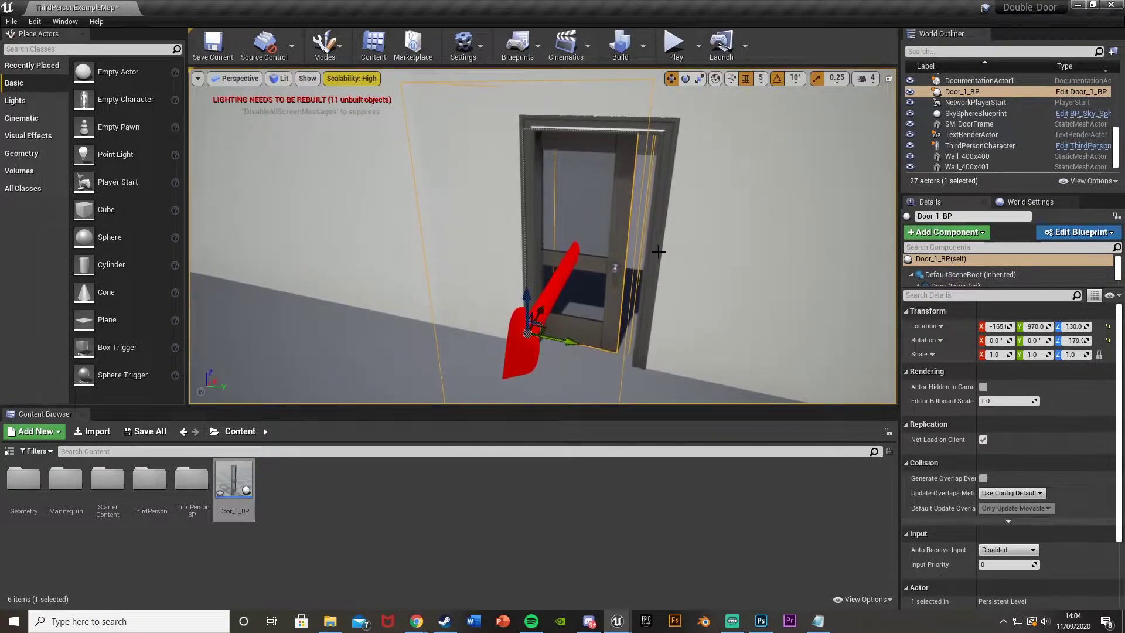
Copy the SM_DoorFrame location and paste it onto Door_1_BP, placing it at X -170, Y 1030, Z 130
{"action": "left_click", "coordinate": [674, 284]}
{"action": "right_click", "coordinate": [749, 293]}
{"action": "left_click", "coordinate": [912, 321]}
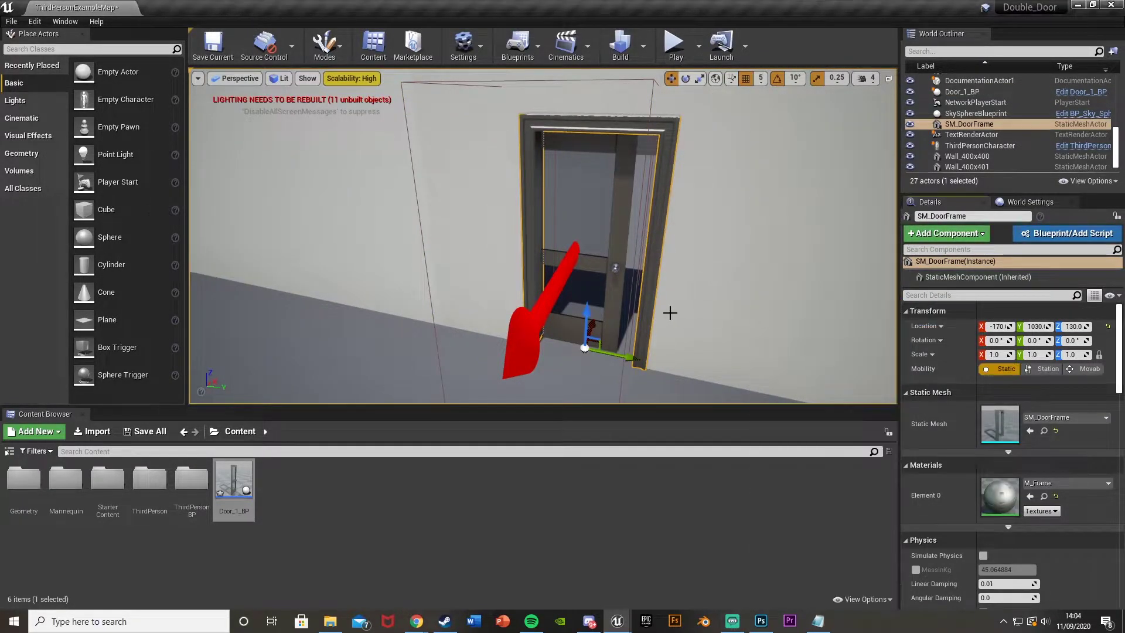
{"action": "left_click", "coordinate": [627, 255]}
{"action": "right_click", "coordinate": [920, 328]}
{"action": "left_click", "coordinate": [941, 348]}
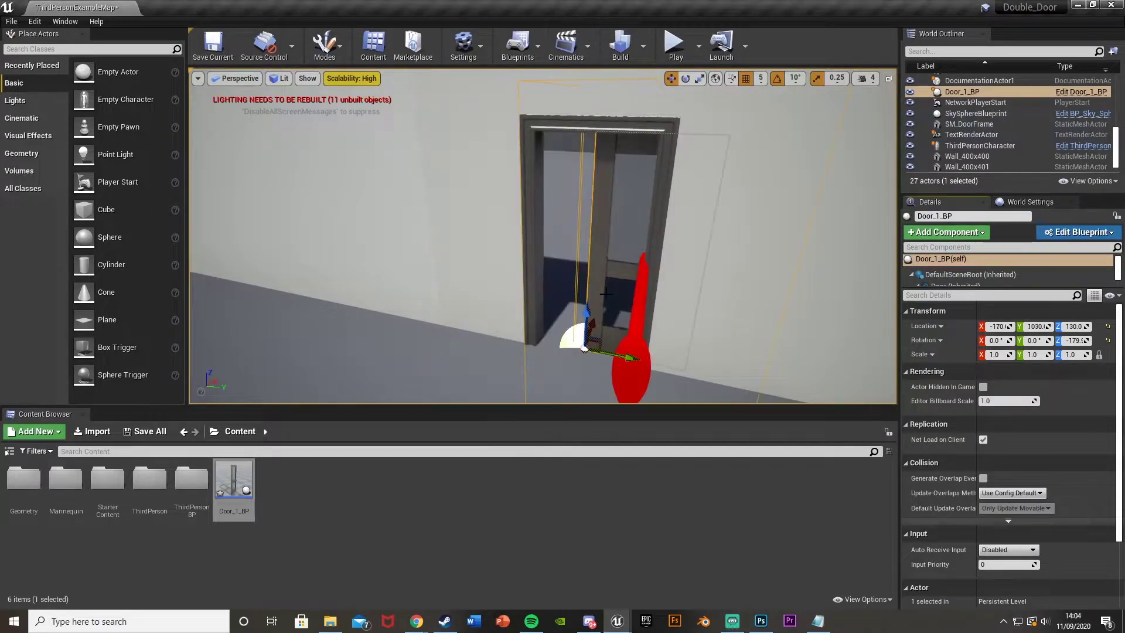
Slide Door_1_BP along Y to 985 so it sits inside the door frame, and play-test the level
{"action": "right_click_drag", "start_coordinate": [579, 316], "coordinate": [579, 316]}
{"action": "left_click_drag", "start_coordinate": [556, 324], "coordinate": [514, 324]}
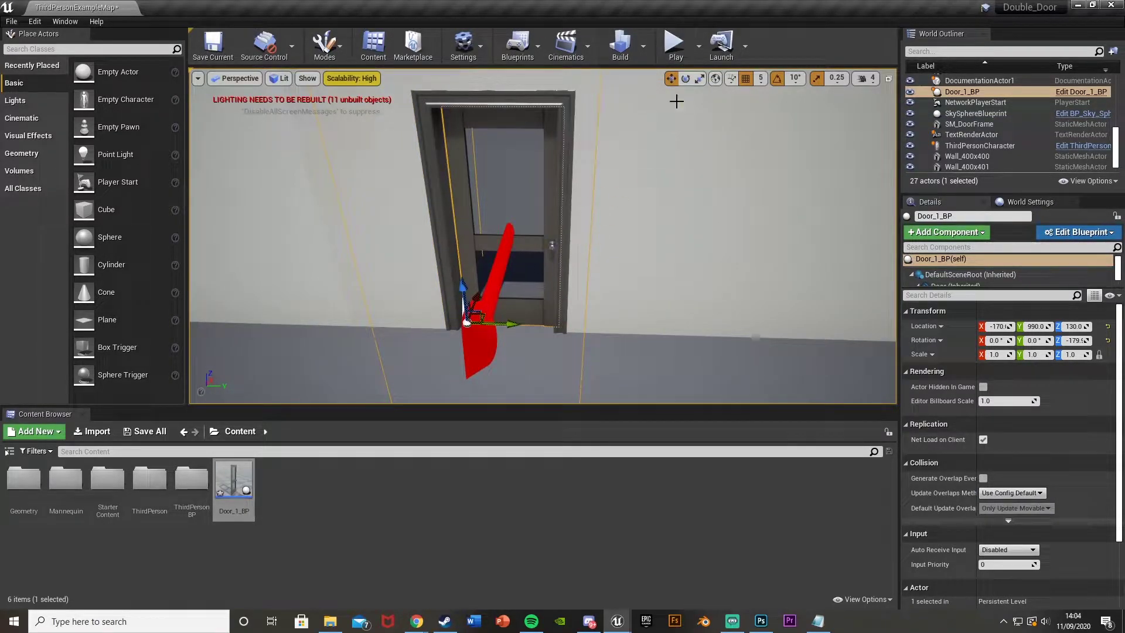
{"action": "left_click", "coordinate": [674, 44]}
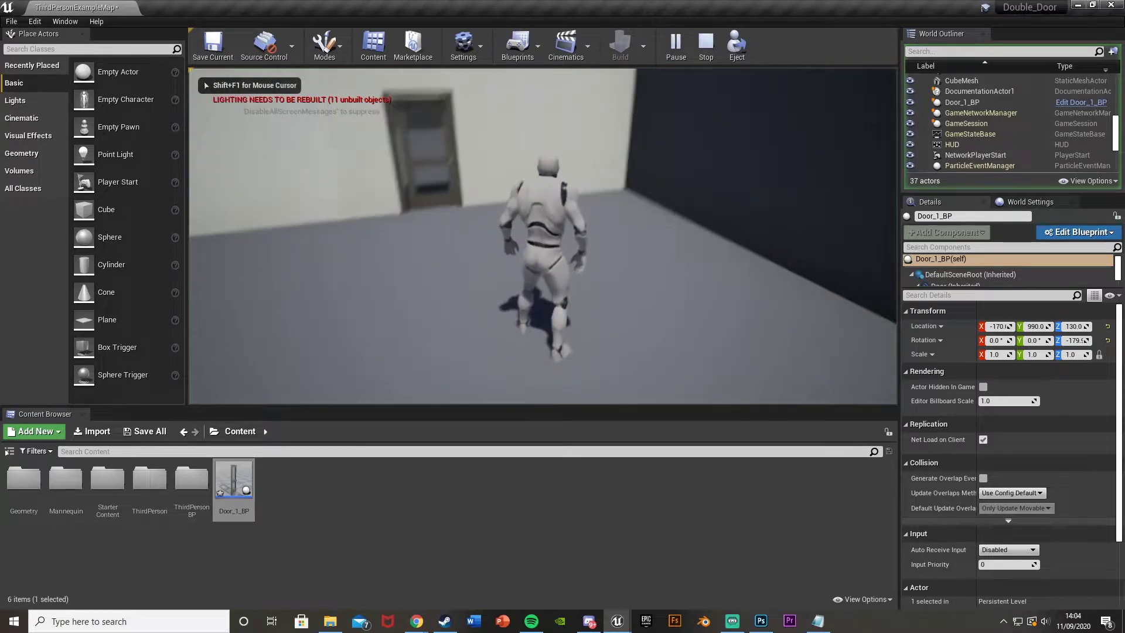
{"action": "key", "text": "Escape"}
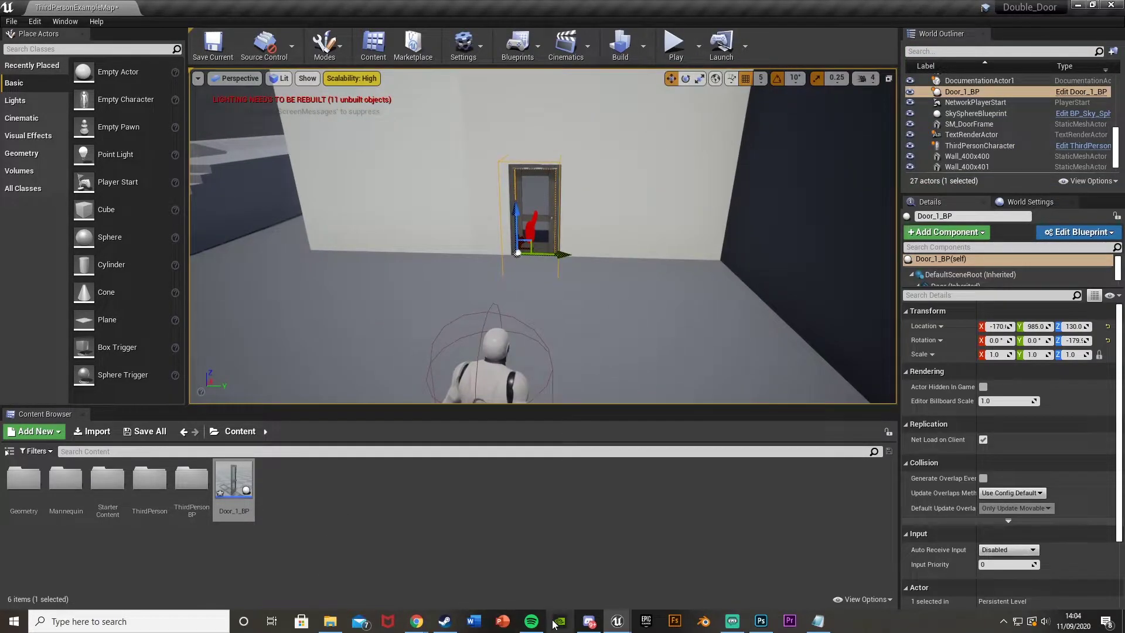
Open the Event Graph of Door_1_BP and delete the Event ActorBeginOverlap and Event Tick nodes
{"action": "left_click", "coordinate": [617, 621]}
{"action": "left_click", "coordinate": [678, 584]}
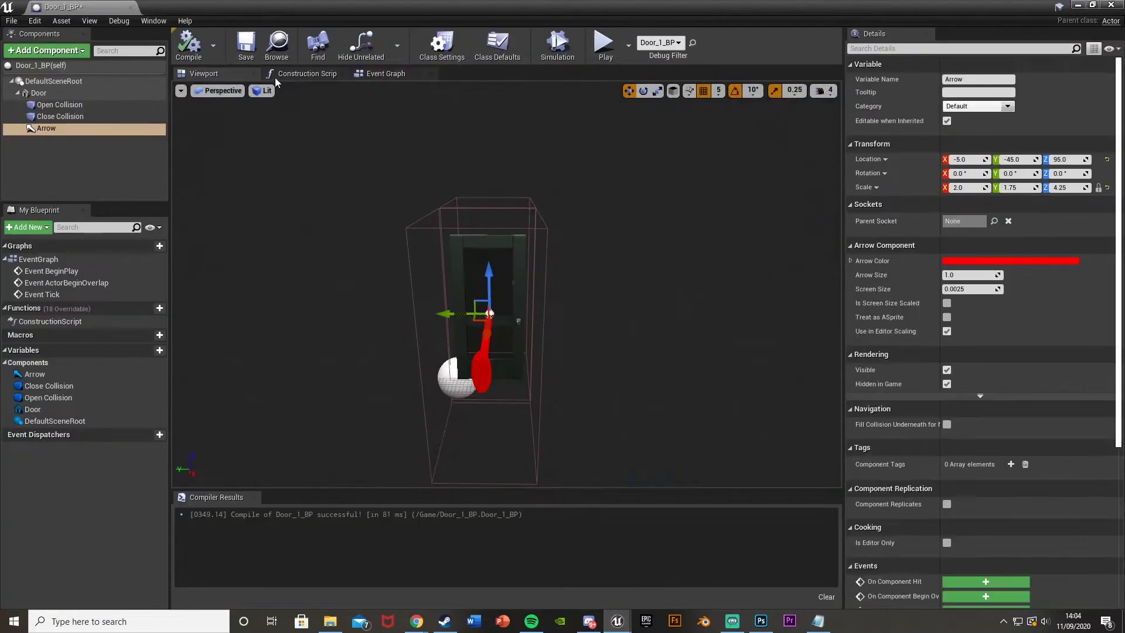
{"action": "left_click", "coordinate": [370, 76]}
{"action": "left_click_drag", "start_coordinate": [290, 218], "coordinate": [333, 405]}
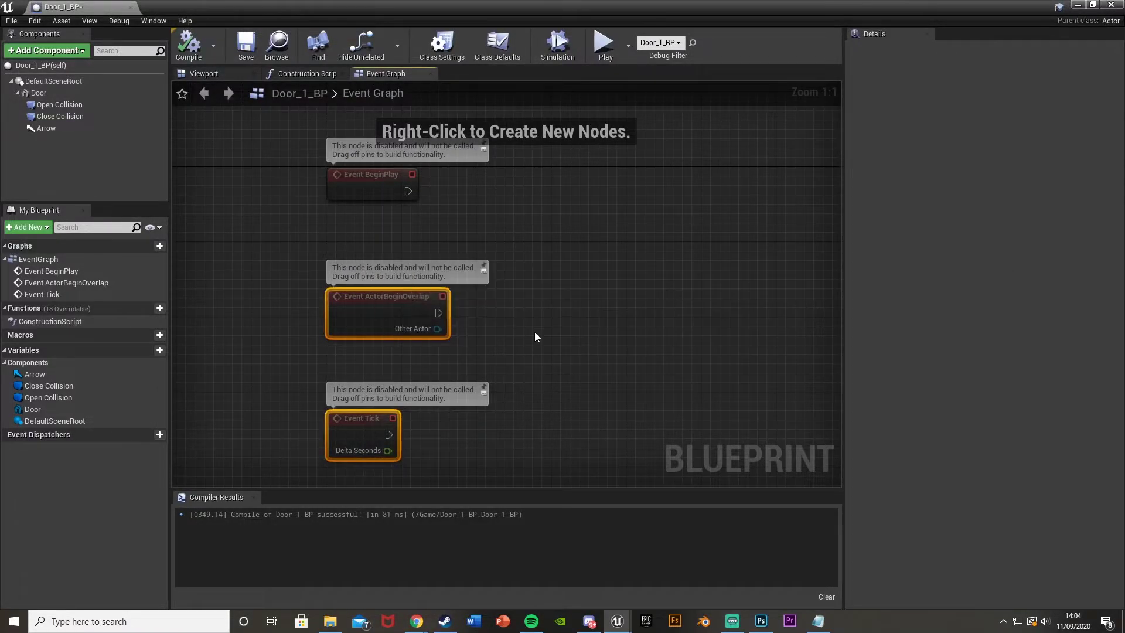
{"action": "key", "text": "Delete"}
Add an Enable Input node wired from Event BeginPlay and line it up with the event
{"action": "right_click_drag", "start_coordinate": [402, 196], "coordinate": [319, 264]}
{"action": "left_click_drag", "start_coordinate": [323, 258], "coordinate": [392, 263]}
{"action": "type", "text": "enable input"}
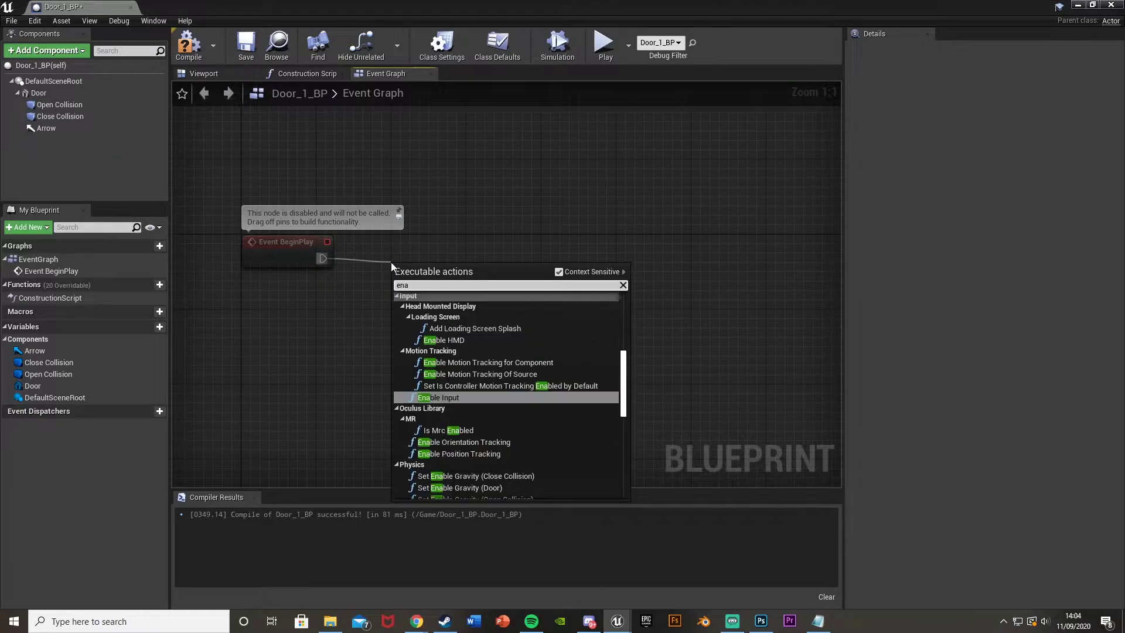
{"action": "key", "text": "Return"}
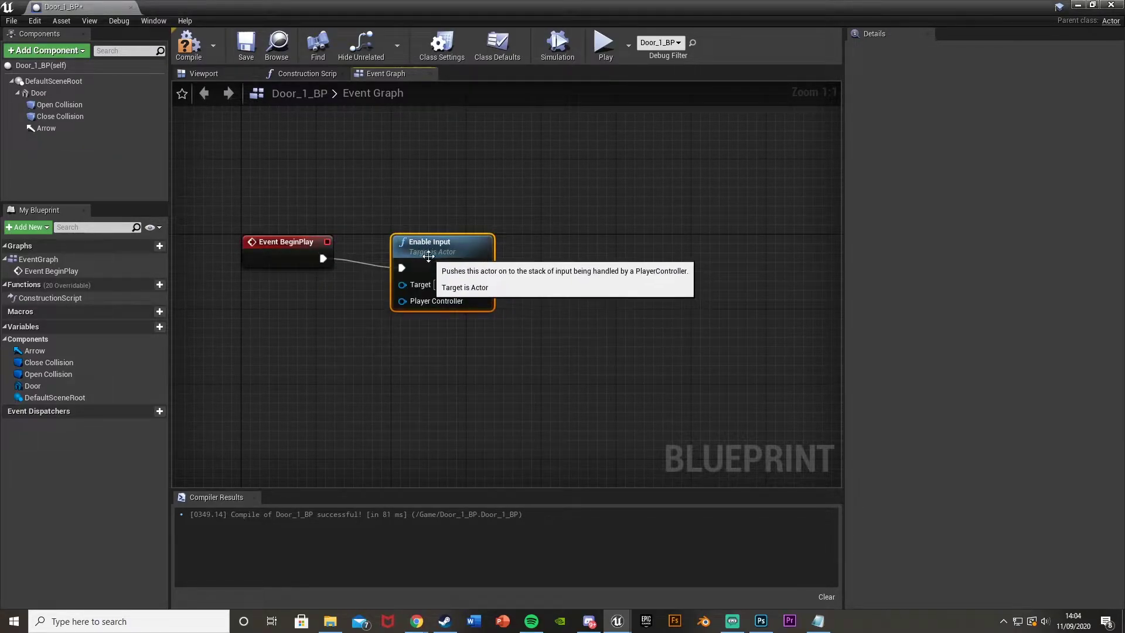
{"action": "left_click_drag", "start_coordinate": [393, 268], "coordinate": [393, 230]}
Feed a Get Player Controller node into the Player Controller pin of Enable Input and space the nodes apart
{"action": "left_click_drag", "start_coordinate": [402, 292], "coordinate": [273, 293]}
{"action": "type", "text": "get"}
{"action": "key", "text": "Return"}
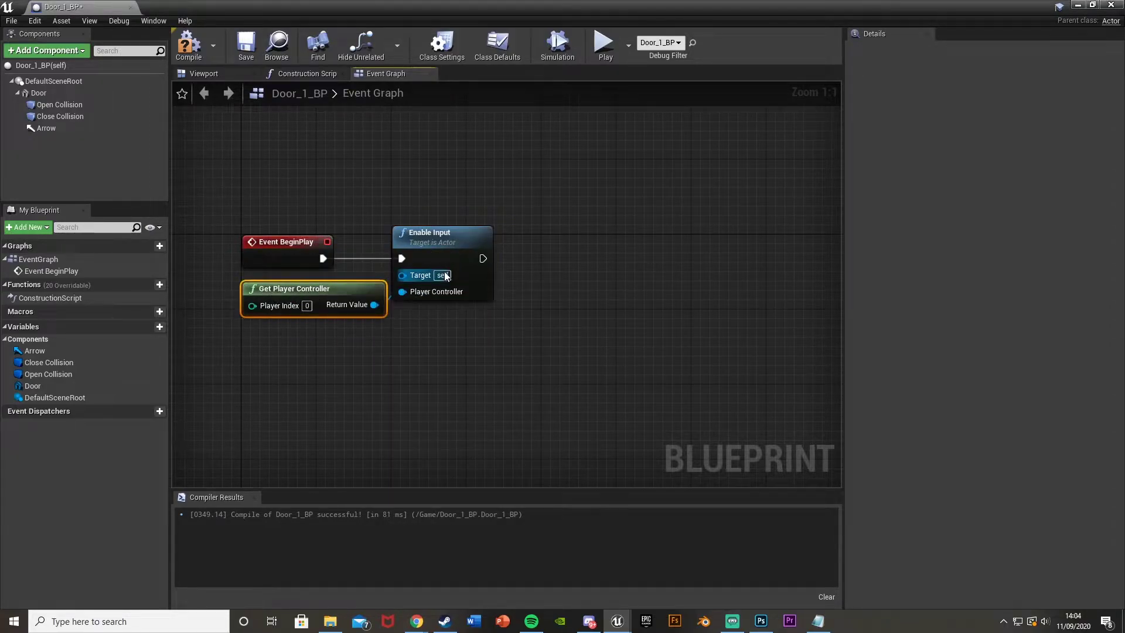
{"action": "left_click_drag", "start_coordinate": [440, 249], "coordinate": [459, 249]}
Wrap all the nodes in a comment box titled "Enable Input" and compile the blueprint
{"action": "scroll", "coordinate": [392, 318], "scroll_direction": "down", "scroll_amount": 1}
{"action": "key", "text": "ctrl+a"}
{"action": "type", "text": "c"}
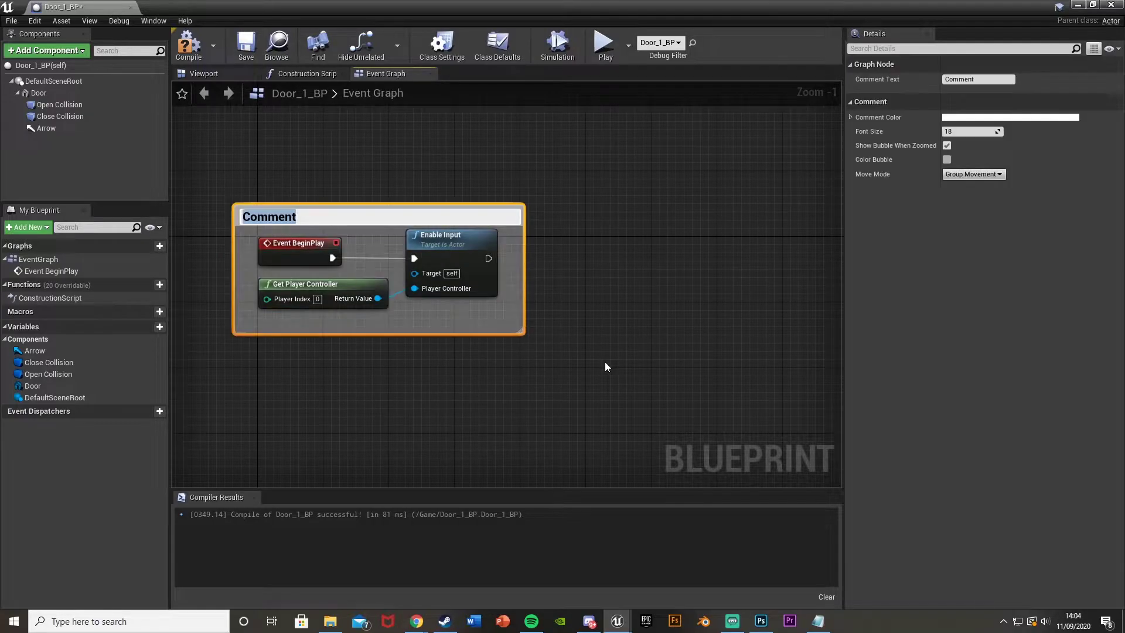
{"action": "type", "text": "Enable"}
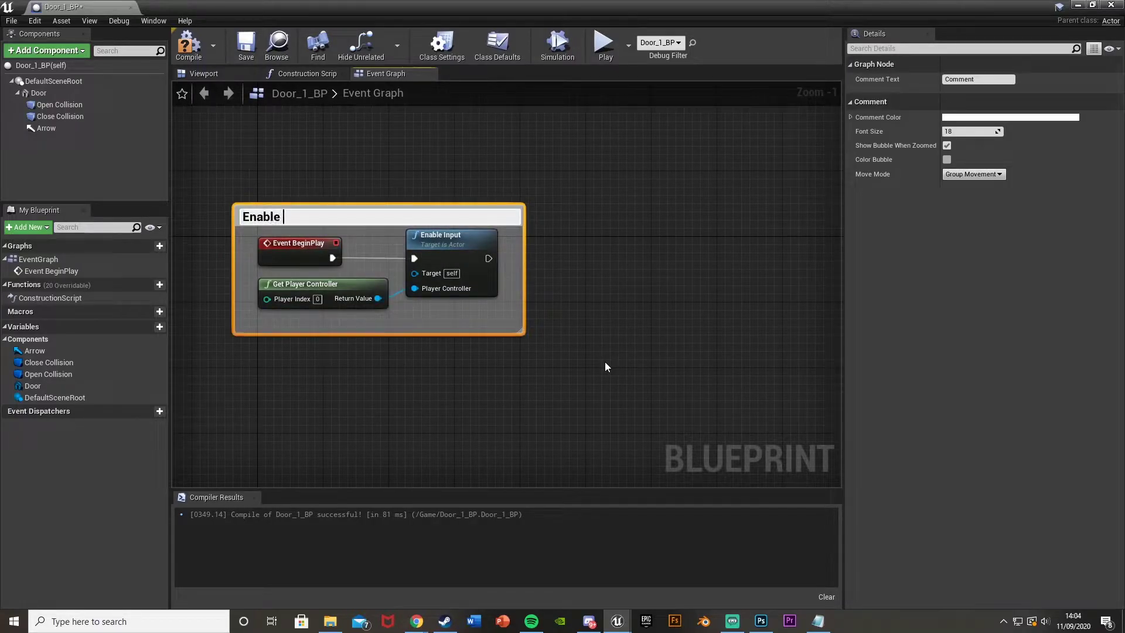
{"action": "type", "text": " Input"}
{"action": "key", "text": "Return"}
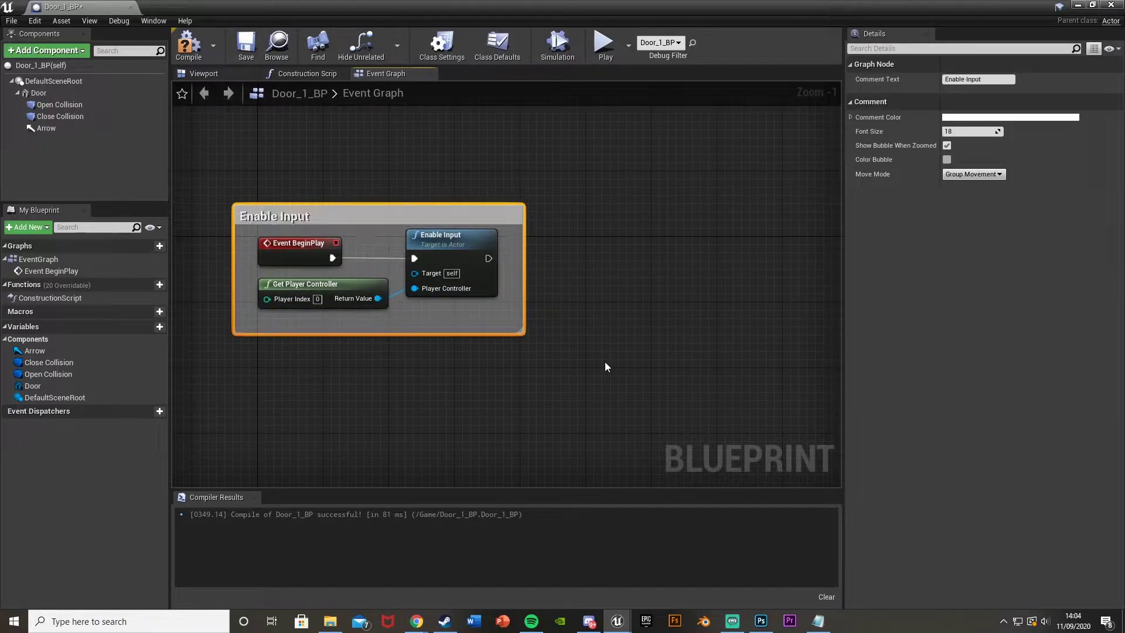
{"action": "left_click", "coordinate": [189, 44]}
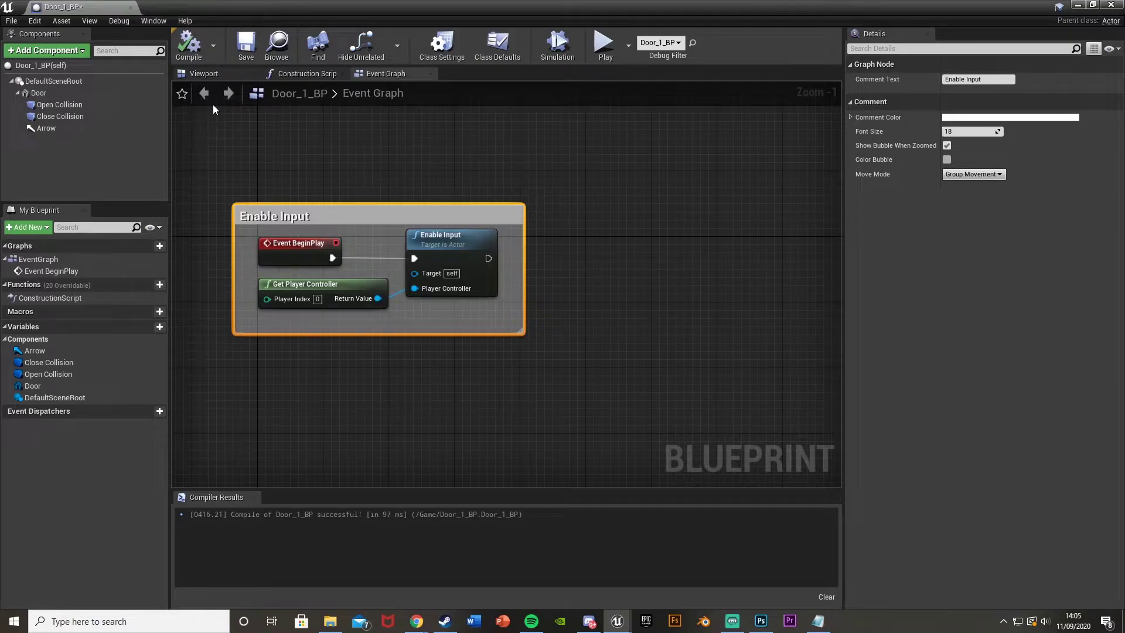
Return to the level editor and open the Engine - Input page of the project settings
{"action": "left_click", "coordinate": [1079, 5]}
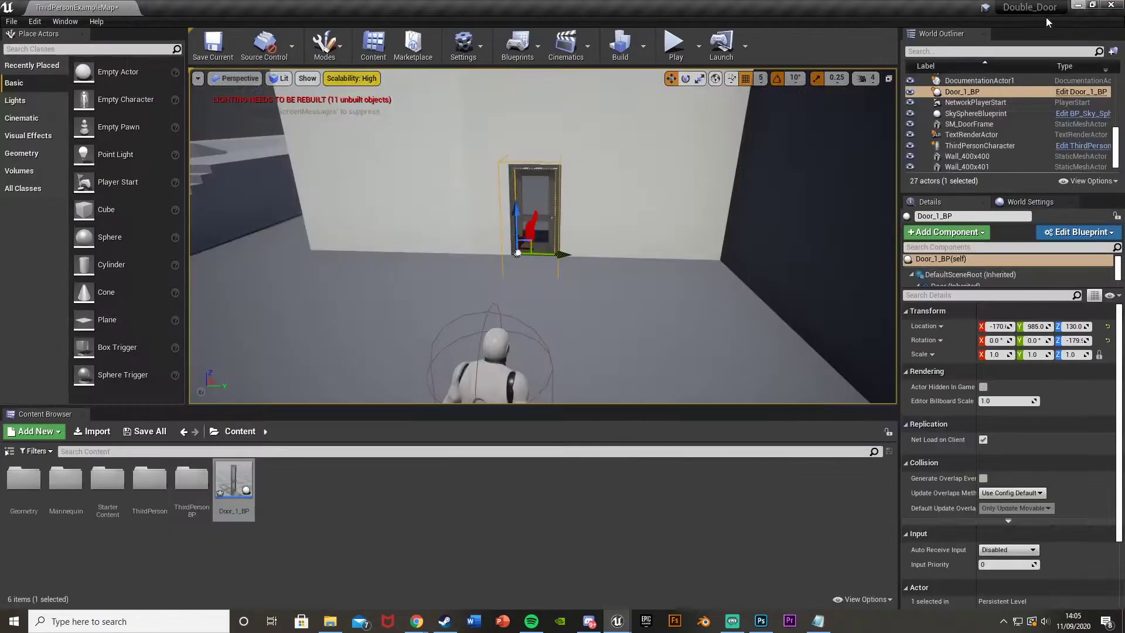
{"action": "left_click", "coordinate": [33, 21]}
{"action": "left_click", "coordinate": [52, 188]}
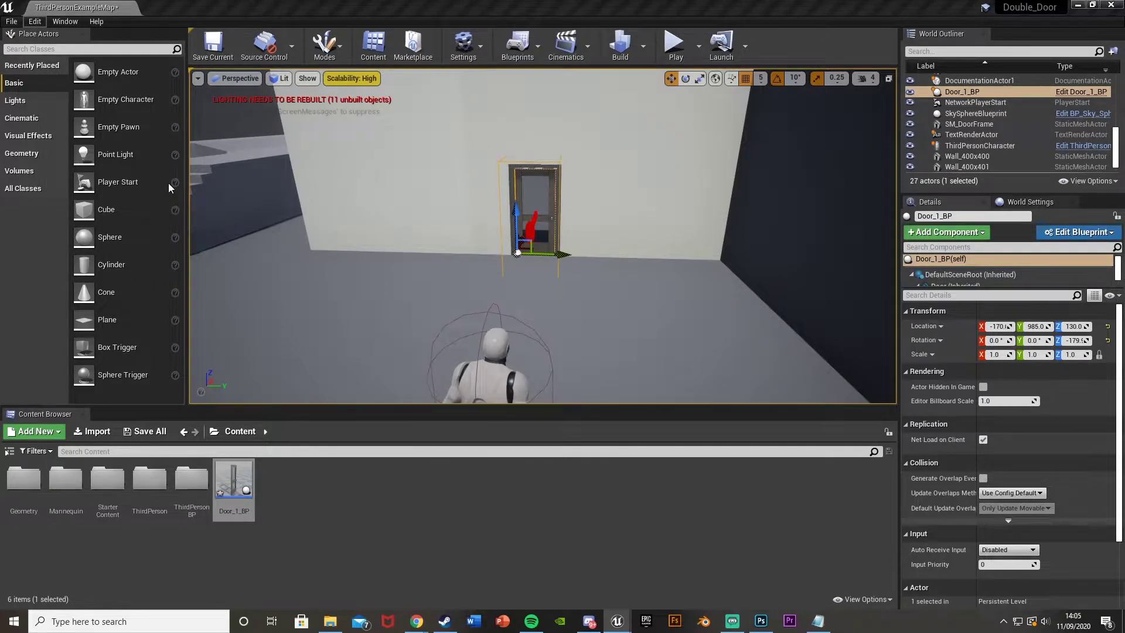
{"action": "scroll", "coordinate": [278, 424], "scroll_direction": "down", "scroll_amount": 3}
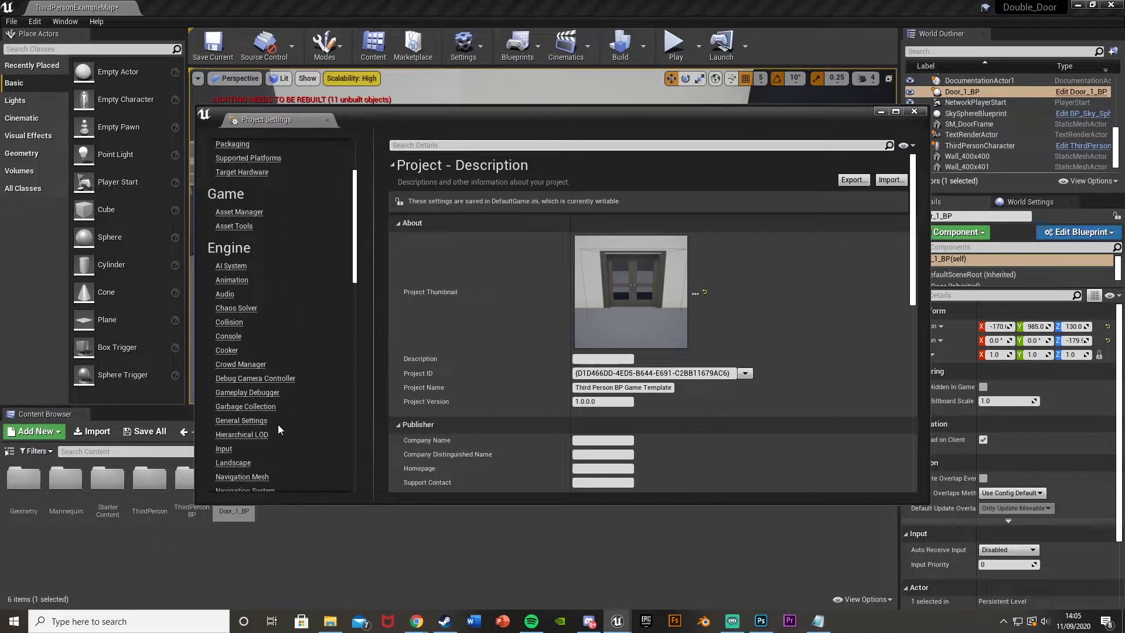
{"action": "left_click", "coordinate": [228, 447]}
Try to add another action mapping named Interact, and view the key choices for the existing Interact mapping
{"action": "left_click", "coordinate": [459, 259]}
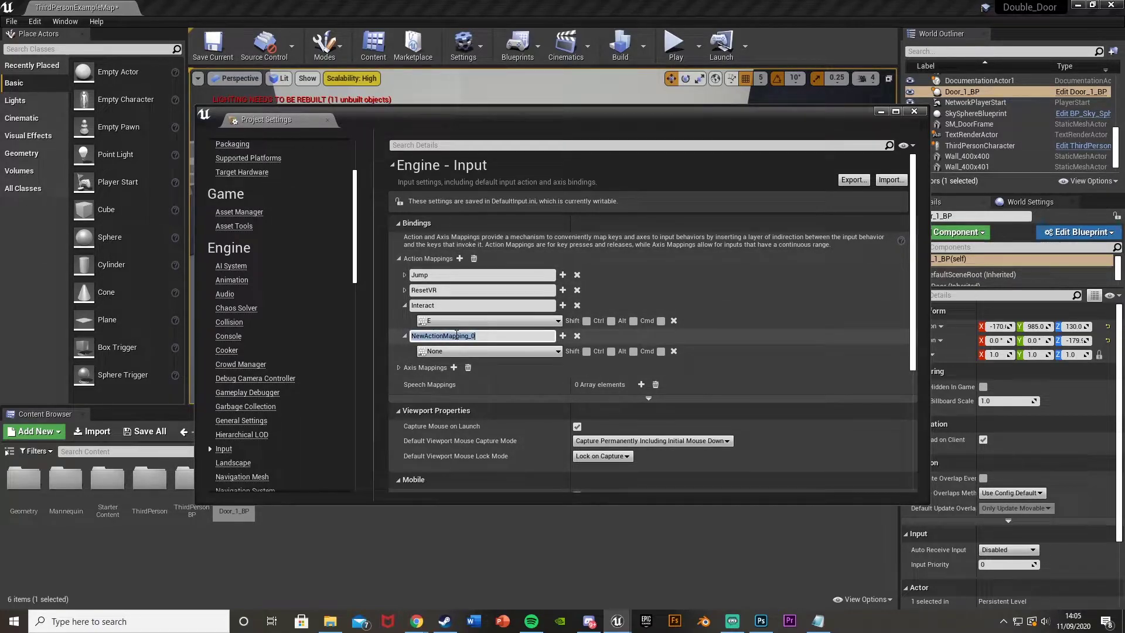
{"action": "type", "text": "Interact"}
{"action": "key", "text": "Return"}
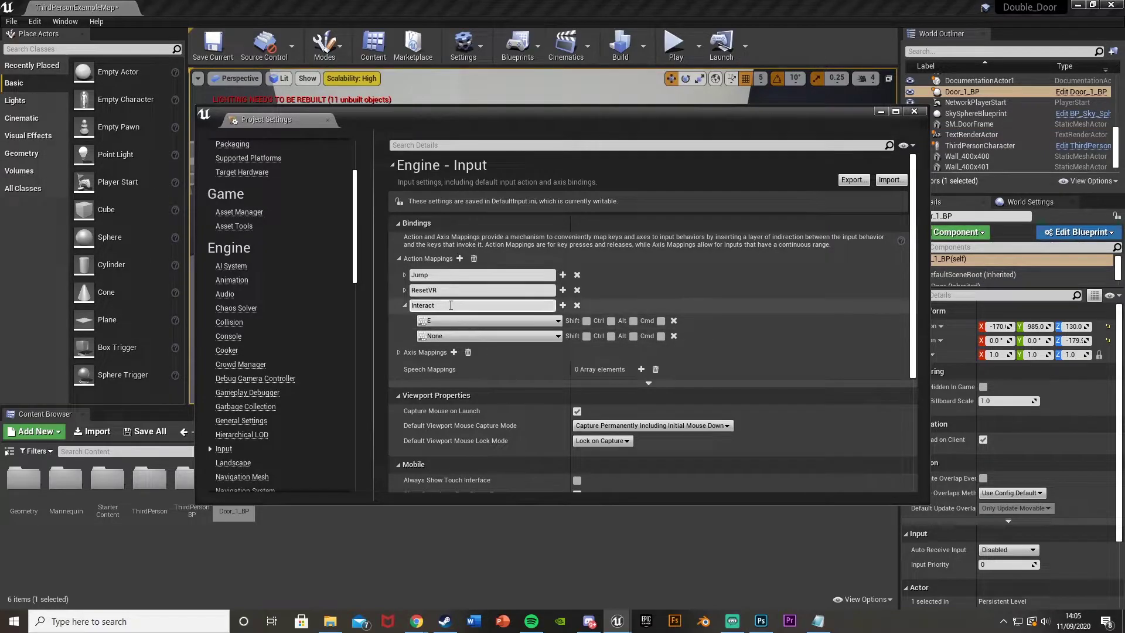
{"action": "key", "text": "ctrl+z"}
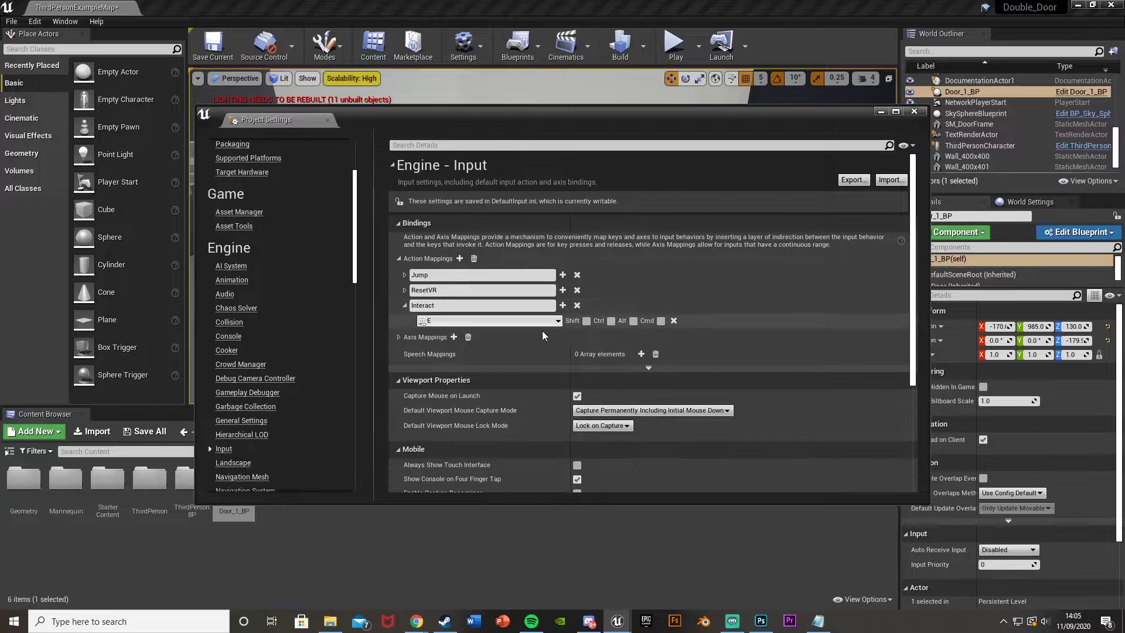
{"action": "left_click", "coordinate": [539, 321]}
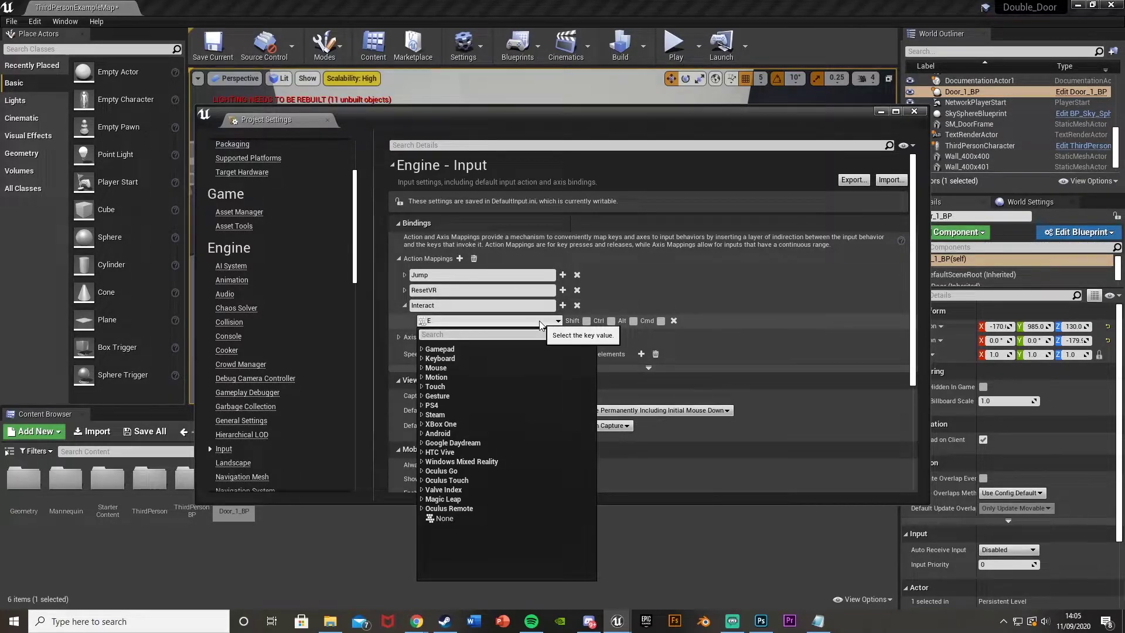
{"action": "left_click", "coordinate": [610, 187]}
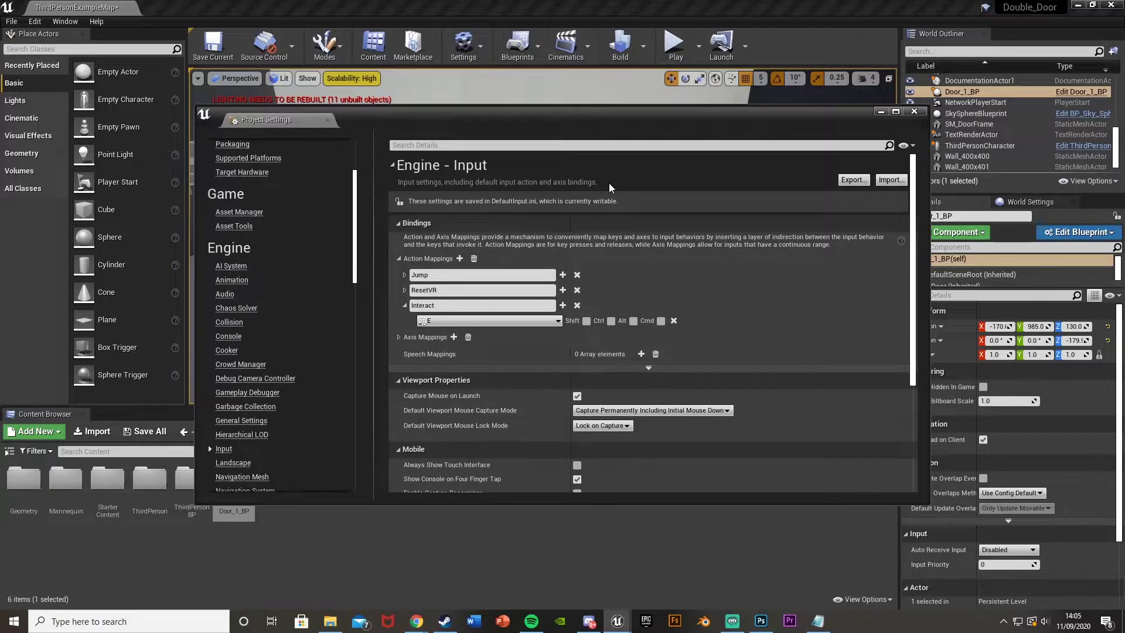